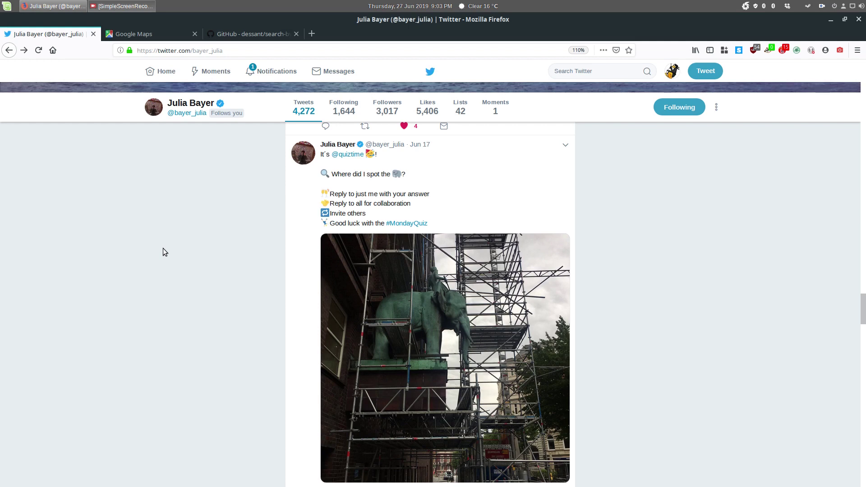
Scroll to the #MondayQuiz elephant statue tweet and show the Search by Image engine list
{"action": "scroll", "coordinate": [173, 252], "scroll_direction": "up", "scroll_amount": 2}
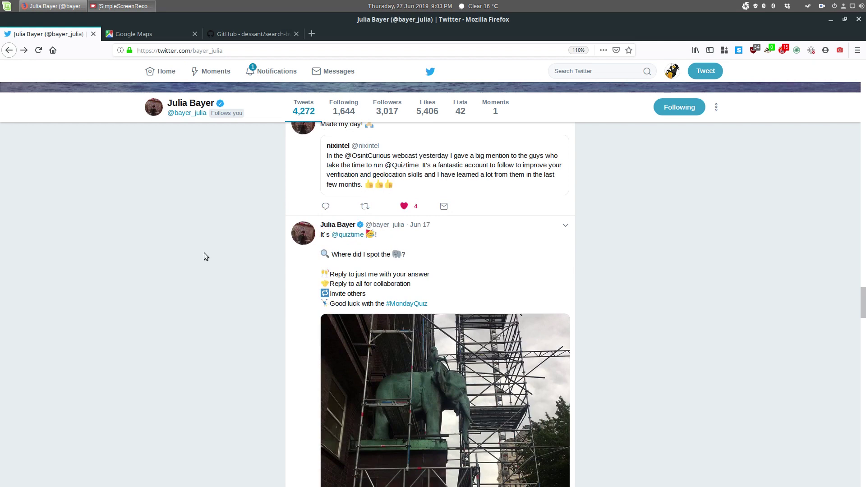
{"action": "scroll", "coordinate": [204, 255], "scroll_direction": "down", "scroll_amount": 1}
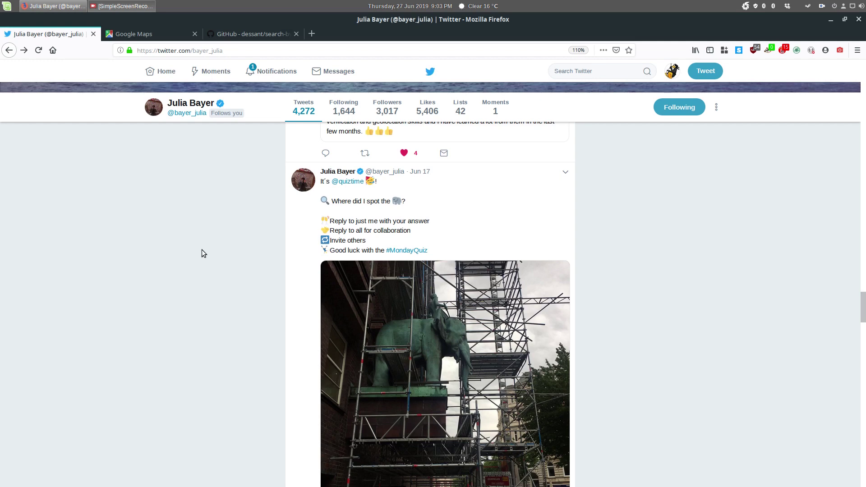
{"action": "scroll", "coordinate": [230, 182], "scroll_direction": "down", "scroll_amount": 1}
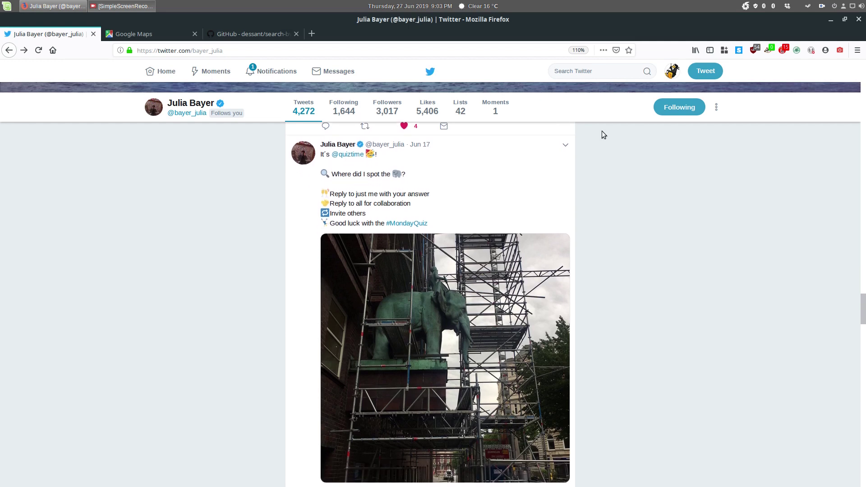
{"action": "left_click", "coordinate": [839, 51]}
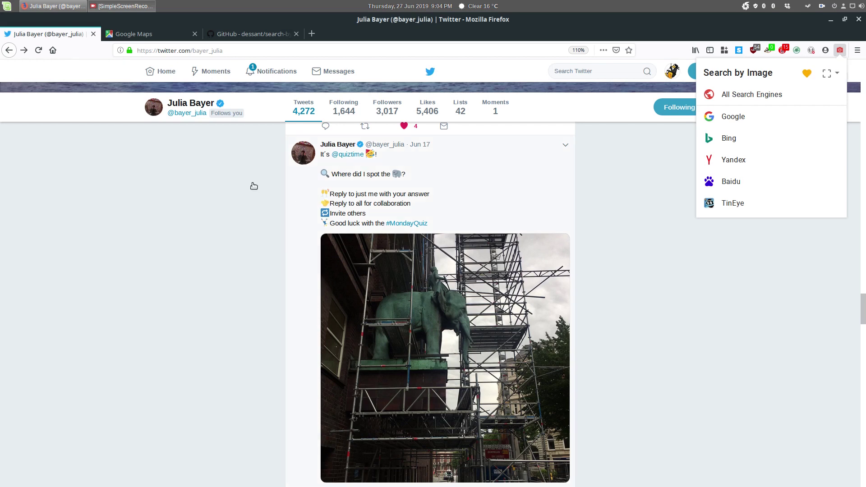
Look over the dessant/search-by-image README on GitHub, scrolling down through it and back up
{"action": "left_click", "coordinate": [245, 34]}
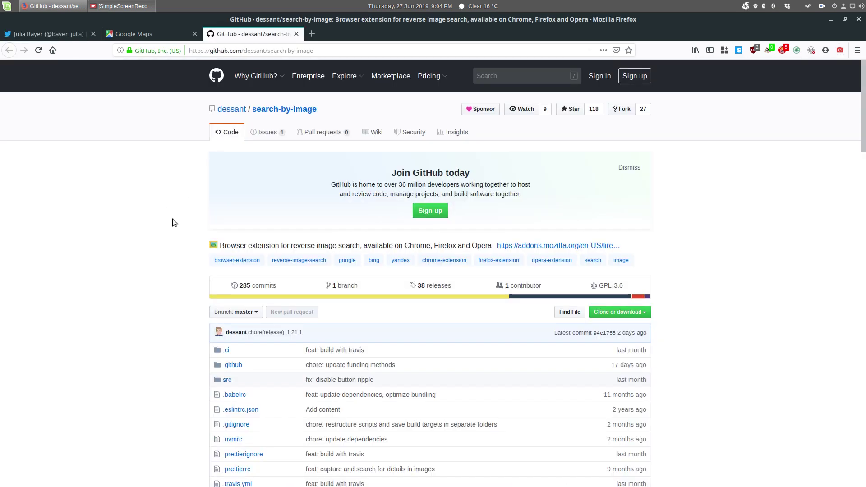
{"action": "scroll", "coordinate": [171, 218], "scroll_direction": "down", "scroll_amount": 5}
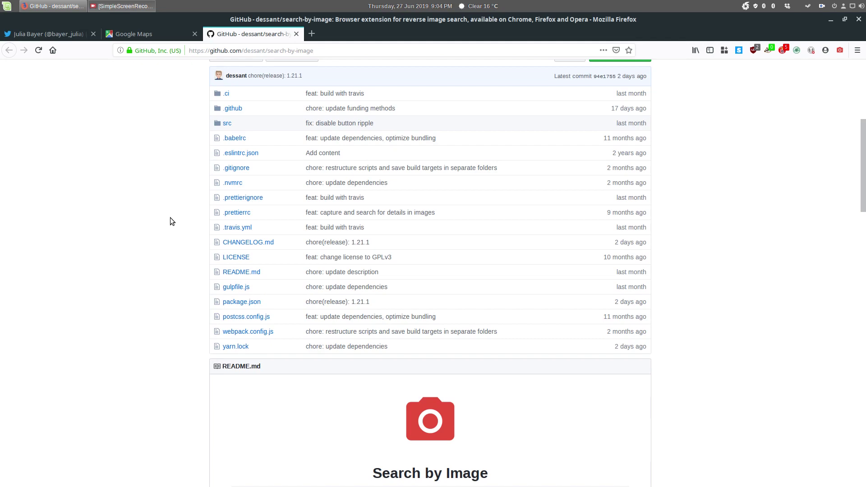
{"action": "scroll", "coordinate": [171, 220], "scroll_direction": "down", "scroll_amount": 3}
{"action": "scroll", "coordinate": [176, 224], "scroll_direction": "down", "scroll_amount": 2}
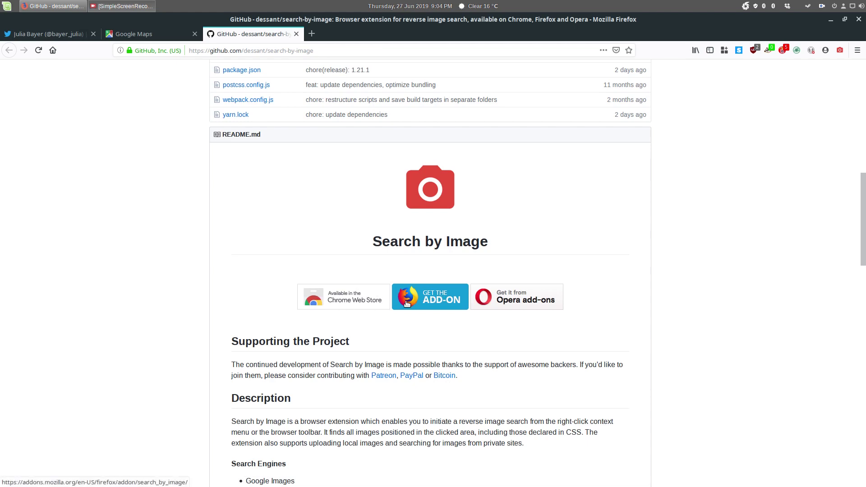
{"action": "scroll", "coordinate": [229, 306], "scroll_direction": "up", "scroll_amount": 3}
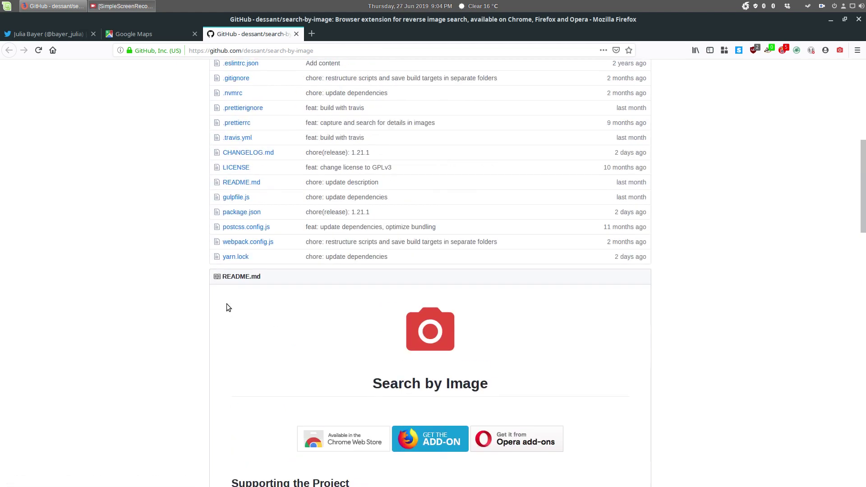
{"action": "scroll", "coordinate": [227, 308], "scroll_direction": "up", "scroll_amount": 4}
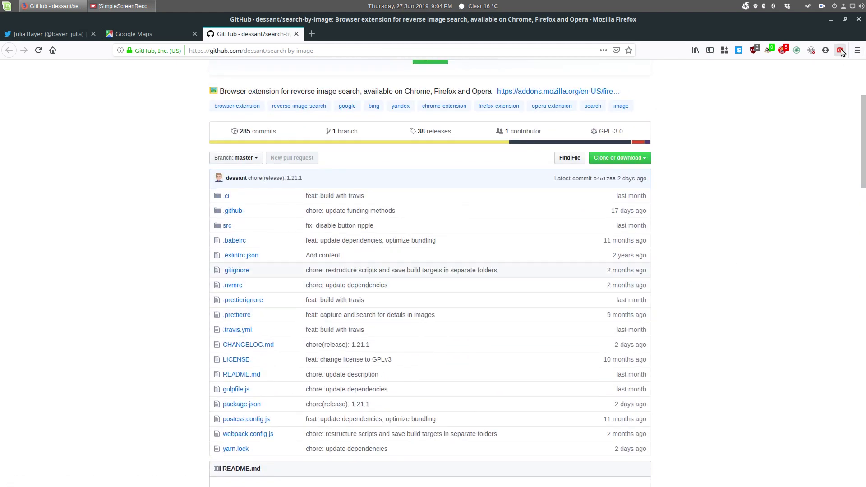
{"action": "scroll", "coordinate": [153, 266], "scroll_direction": "up", "scroll_amount": 3}
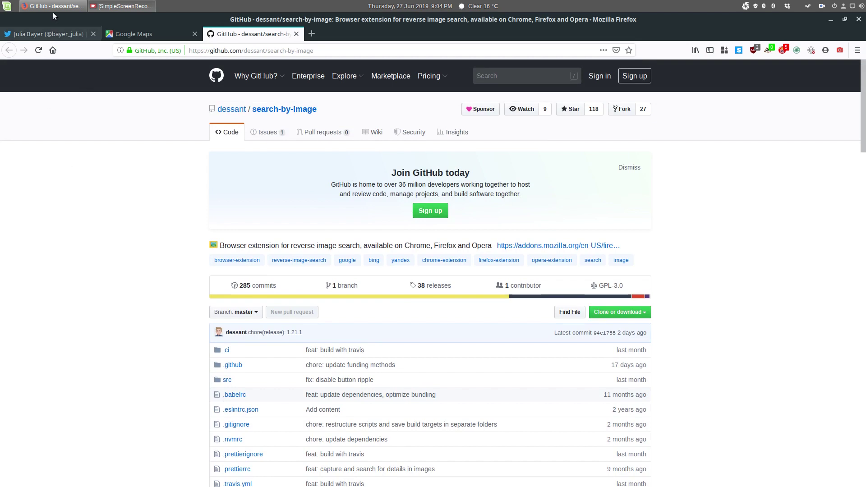
Return to Twitter and scroll the timeline to the #MondayQuiz elephant statue photo tweet
{"action": "left_click", "coordinate": [56, 32]}
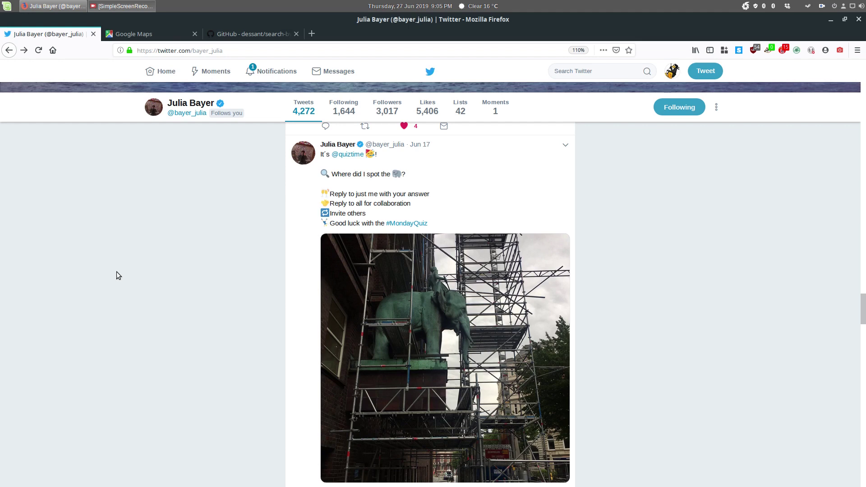
{"action": "scroll", "coordinate": [248, 276], "scroll_direction": "up", "scroll_amount": 2}
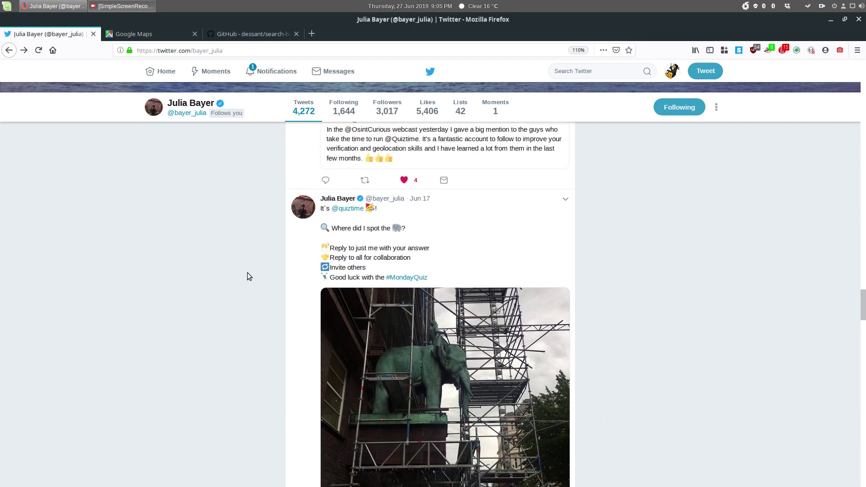
{"action": "scroll", "coordinate": [247, 276], "scroll_direction": "down", "scroll_amount": 2}
{"action": "scroll", "coordinate": [247, 276], "scroll_direction": "up", "scroll_amount": 1}
{"action": "scroll", "coordinate": [247, 272], "scroll_direction": "up", "scroll_amount": 1}
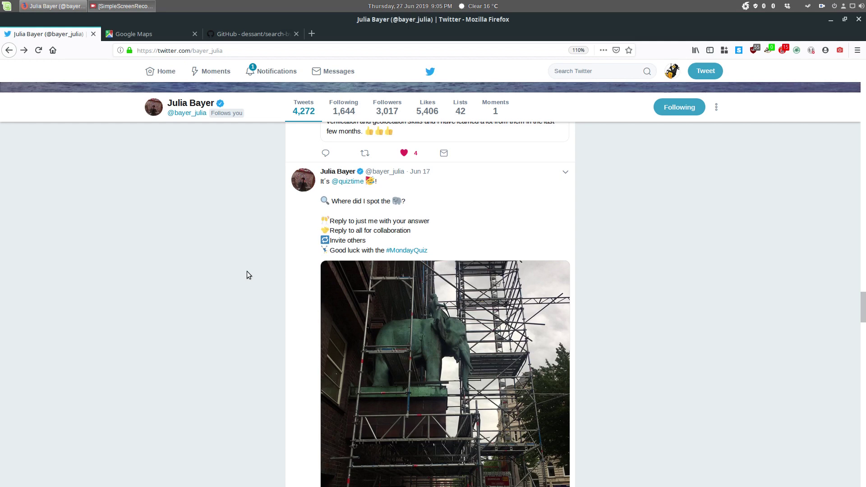
{"action": "scroll", "coordinate": [280, 260], "scroll_direction": "down", "scroll_amount": 2}
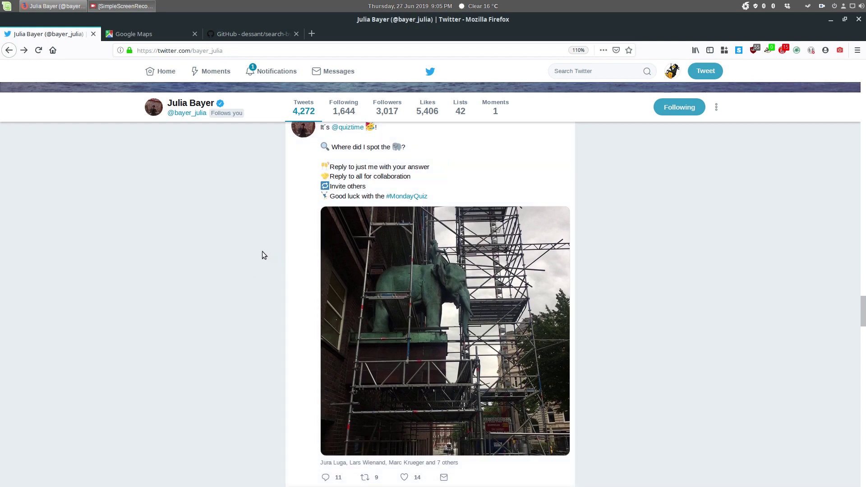
{"action": "scroll", "coordinate": [267, 253], "scroll_direction": "up", "scroll_amount": 1}
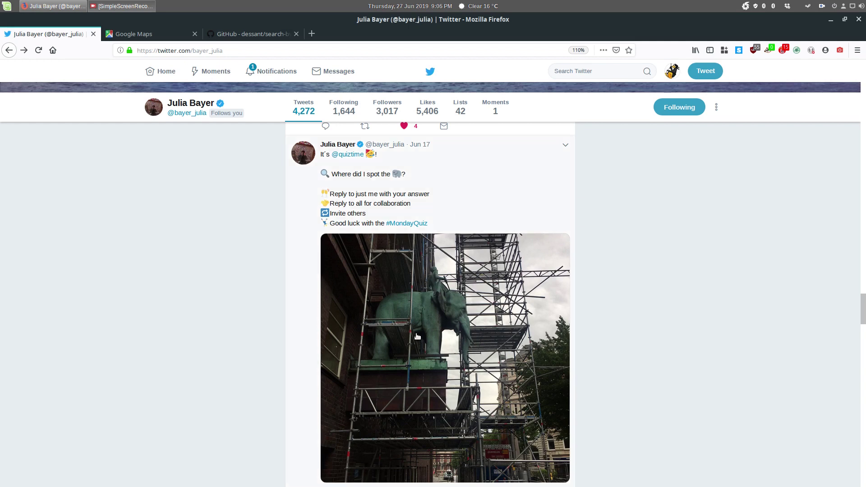
{"action": "scroll", "coordinate": [417, 336], "scroll_direction": "down", "scroll_amount": 1}
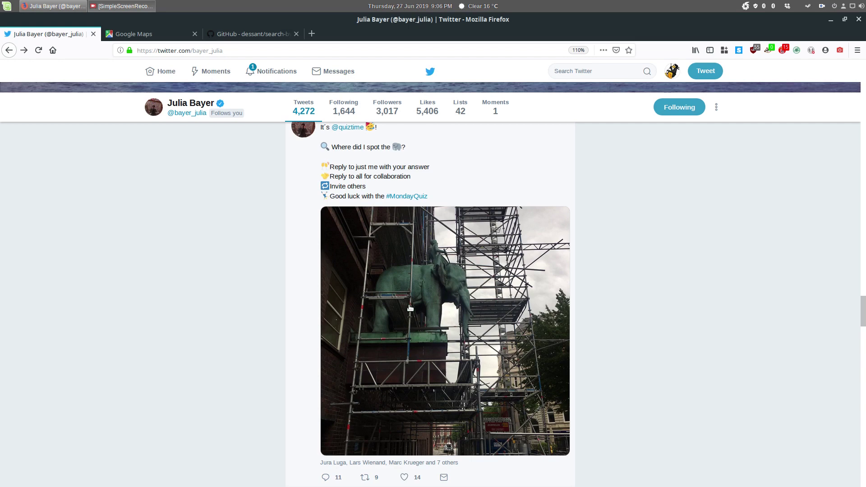
Open the elephant photo full screen, then view it on its own pbs.twimg.com page
{"action": "left_click", "coordinate": [469, 287]}
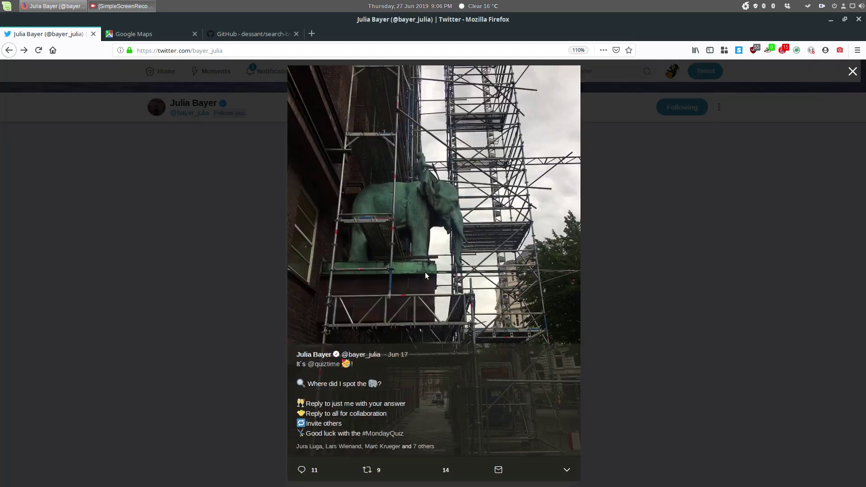
{"action": "right_click", "coordinate": [419, 167]}
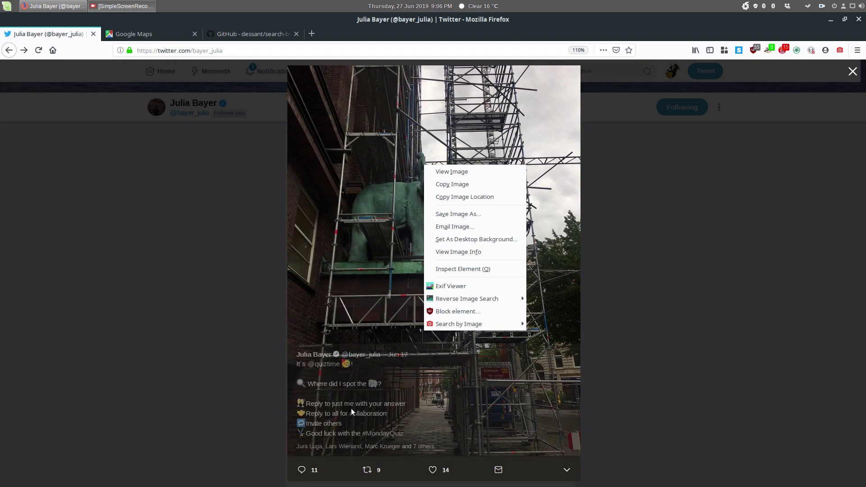
{"action": "left_click", "coordinate": [449, 171]}
Zoom the photo to full size and back, and select the ':large' suffix in the address
{"action": "left_click", "coordinate": [415, 254]}
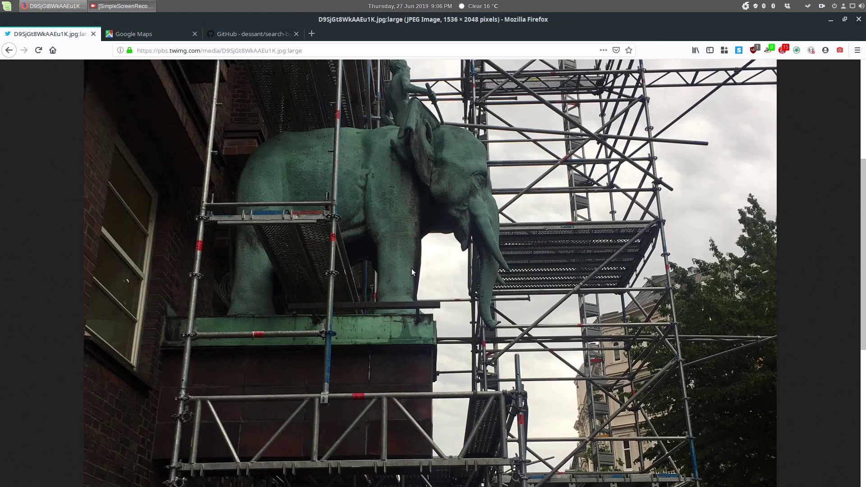
{"action": "scroll", "coordinate": [407, 296], "scroll_direction": "up", "scroll_amount": 3}
{"action": "scroll", "coordinate": [407, 295], "scroll_direction": "down", "scroll_amount": 6}
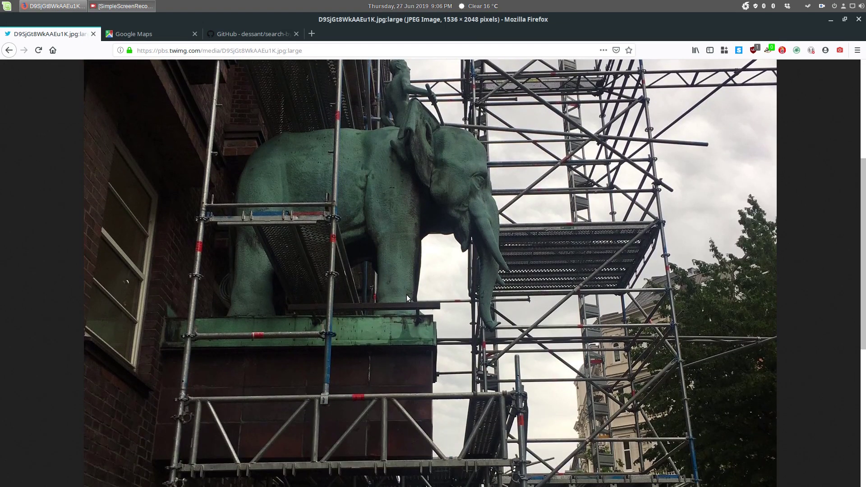
{"action": "scroll", "coordinate": [408, 300], "scroll_direction": "up", "scroll_amount": 6}
{"action": "left_click", "coordinate": [323, 131]}
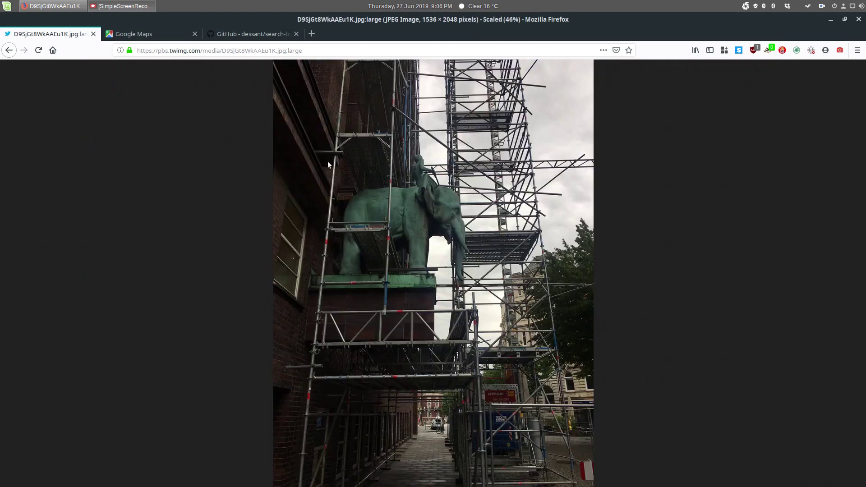
{"action": "left_click_drag", "start_coordinate": [289, 51], "coordinate": [298, 50]}
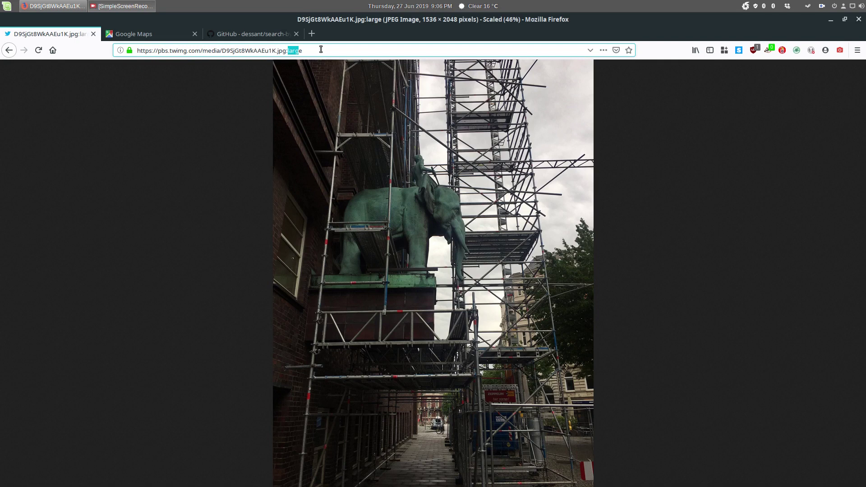
{"action": "left_click", "coordinate": [231, 94]}
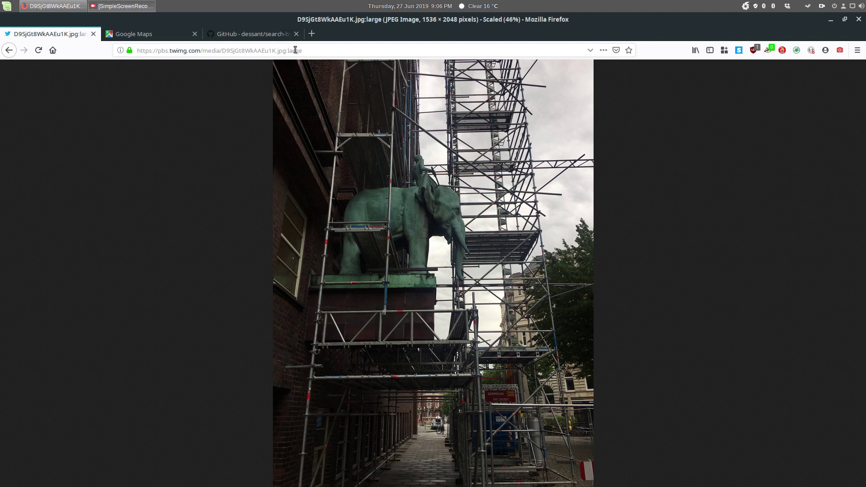
Change the image address suffix from ':large' to ':orig', load it, and zoom in and out
{"action": "left_click_drag", "start_coordinate": [288, 51], "coordinate": [298, 51]}
{"action": "key", "text": "BackSpace"}
{"action": "key", "text": "BackSpace"}
{"action": "key", "text": "Delete"}
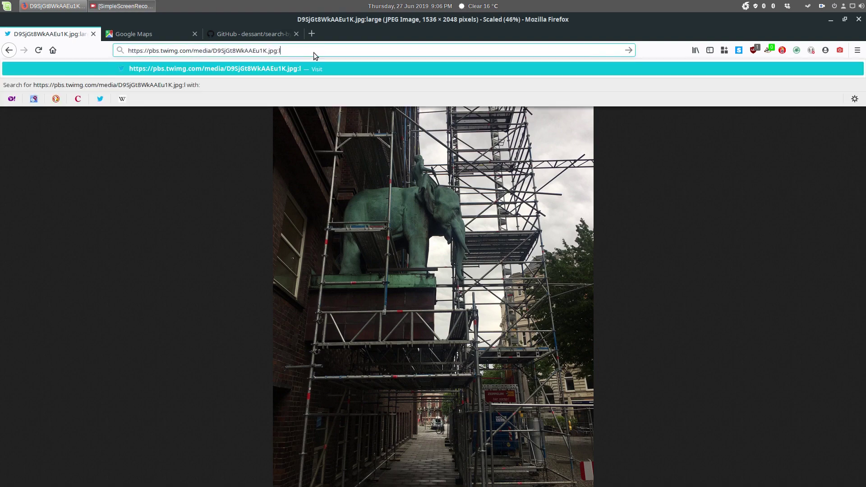
{"action": "type", "text": "orig"}
{"action": "key", "text": "Return"}
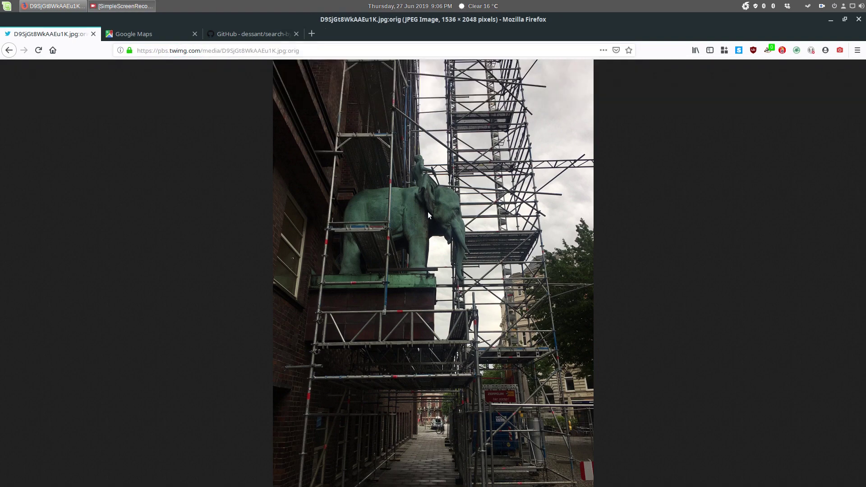
{"action": "left_click", "coordinate": [428, 213]}
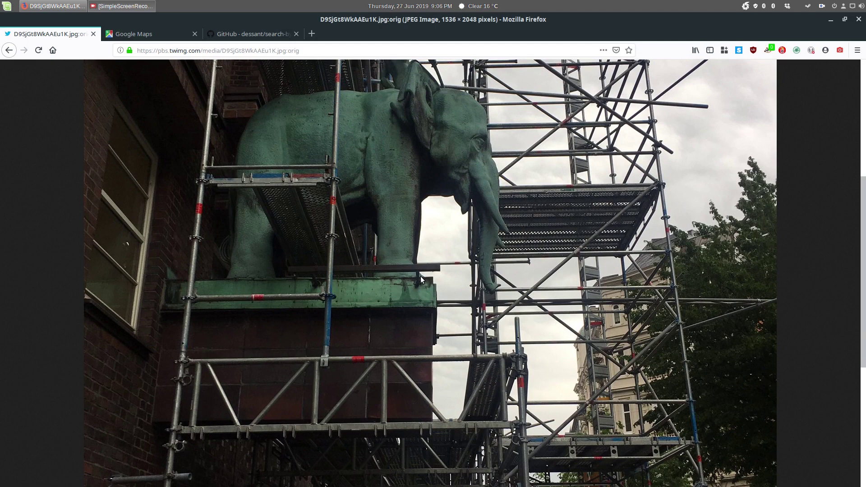
{"action": "left_click", "coordinate": [408, 320]}
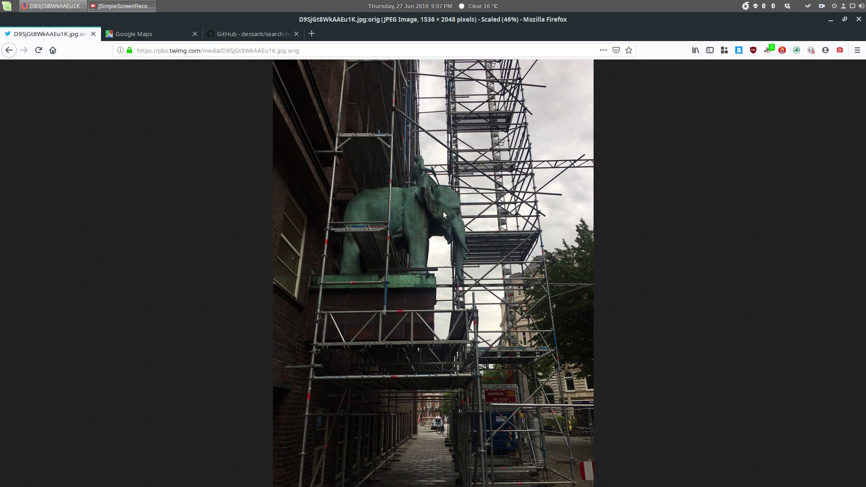
Show the Search by Image engine submenu from the :orig photo's context menu
{"action": "right_click", "coordinate": [369, 162]}
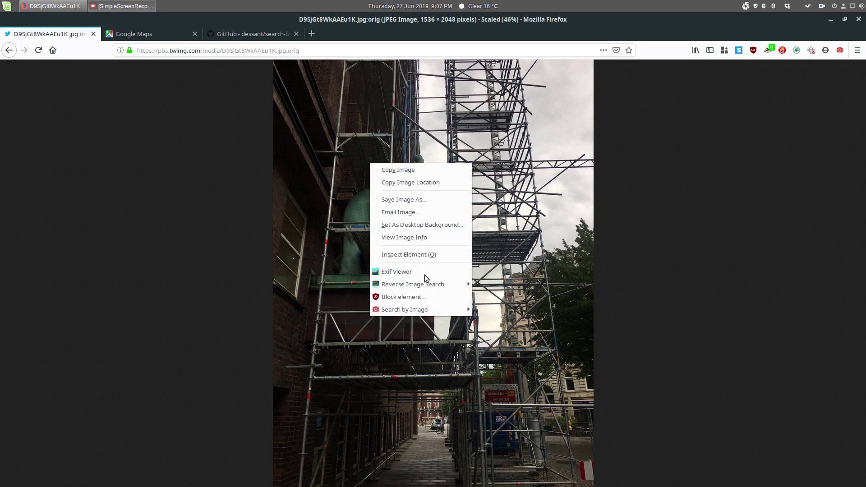
{"action": "mouse_move", "coordinate": [434, 283]}
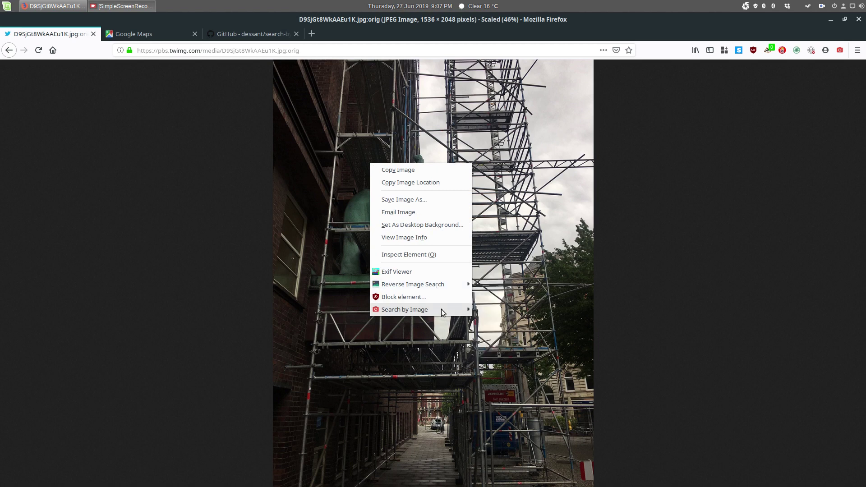
{"action": "mouse_move", "coordinate": [442, 312]}
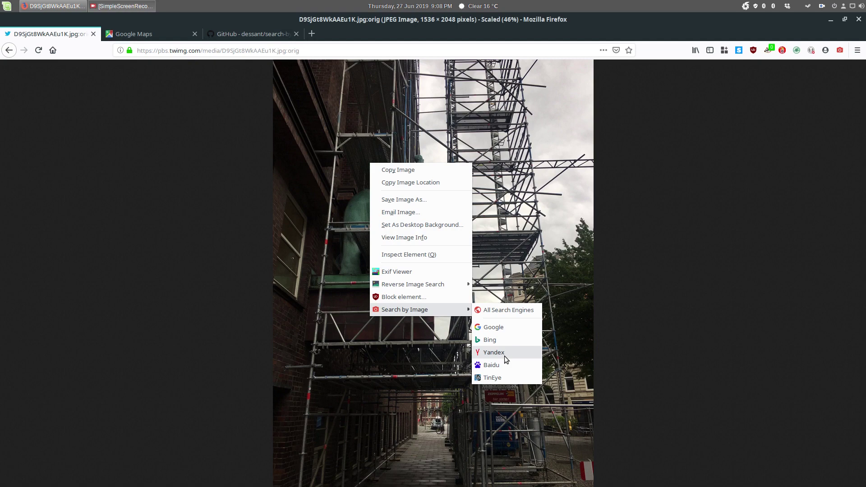
Reverse-search the photo on all engines, close Google's results, and browse Bing's similar images
{"action": "left_click", "coordinate": [507, 312]}
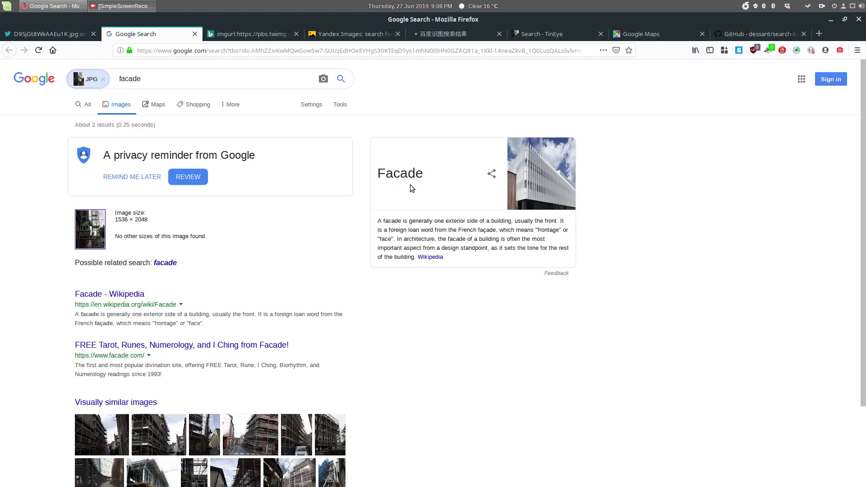
{"action": "left_click", "coordinate": [194, 35]}
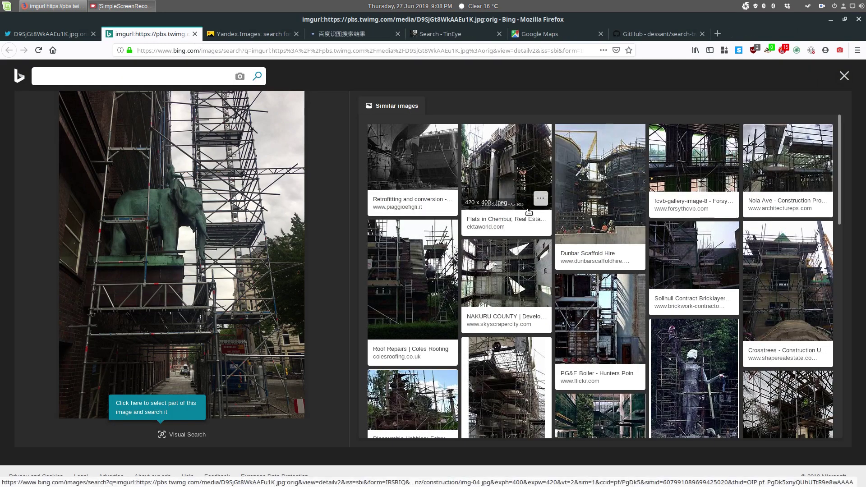
{"action": "scroll", "coordinate": [529, 212], "scroll_direction": "down", "scroll_amount": 5}
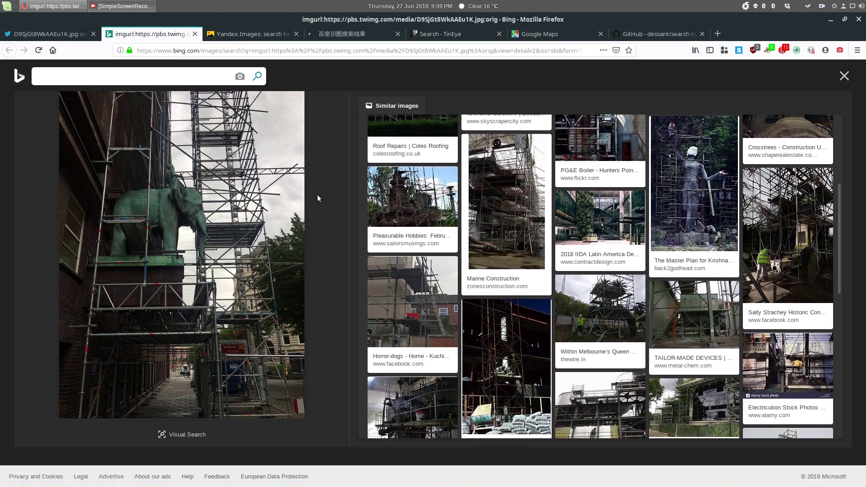
Close the Bing, Yandex, Baidu and TinEye result tabs, leaving Google Maps showing
{"action": "left_click", "coordinate": [194, 34]}
{"action": "scroll", "coordinate": [291, 197], "scroll_direction": "down", "scroll_amount": 2}
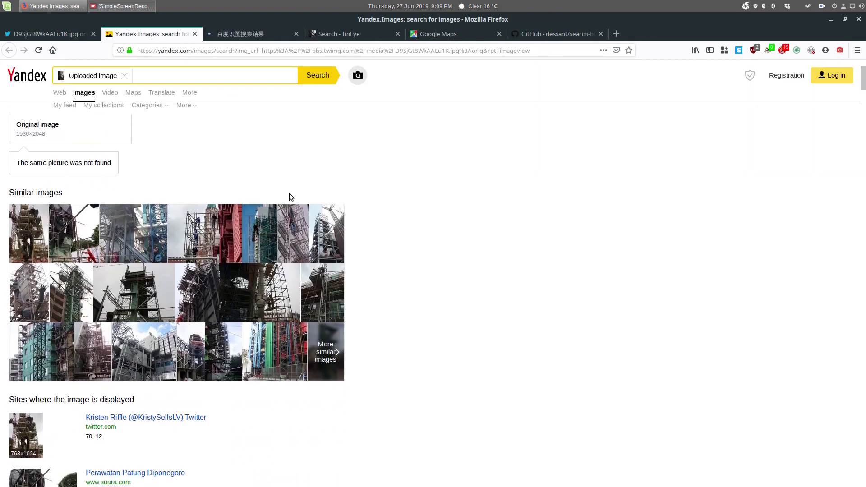
{"action": "scroll", "coordinate": [289, 193], "scroll_direction": "up", "scroll_amount": 2}
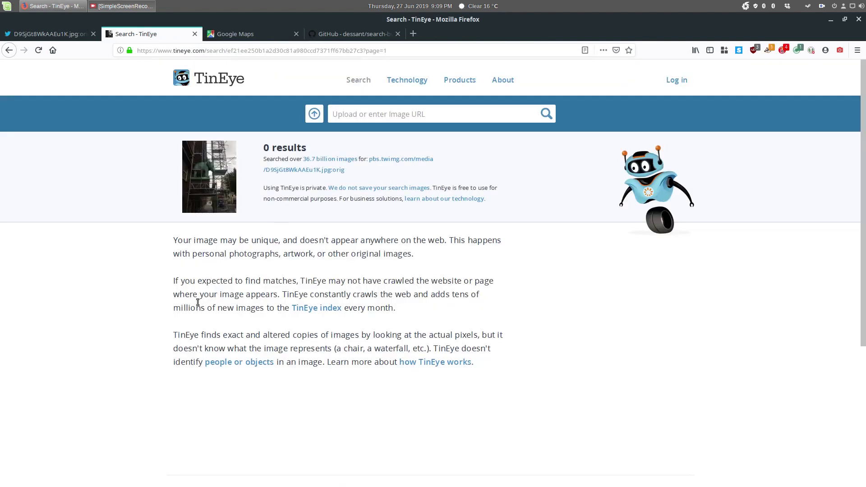
{"action": "left_click", "coordinate": [195, 34]}
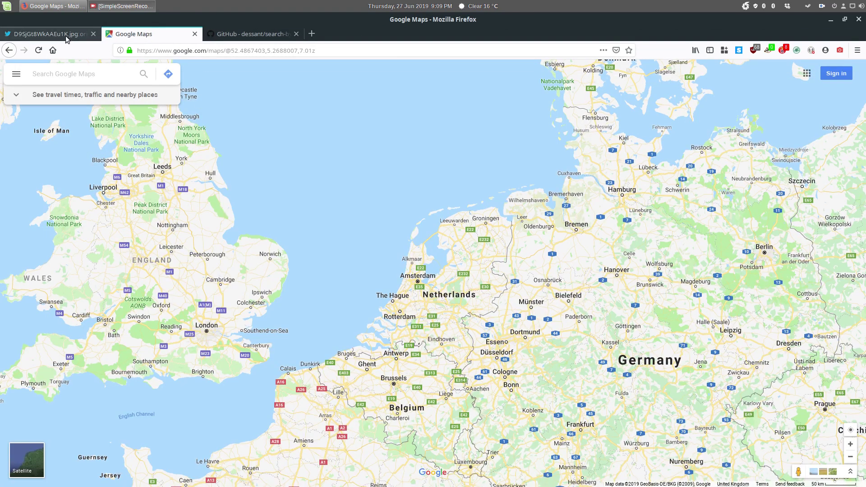
Return to the D9SjGt8WkAAEu1K.jpg photo tab and inspect the Search by Image mode menu, then dismiss it
{"action": "left_click", "coordinate": [67, 39]}
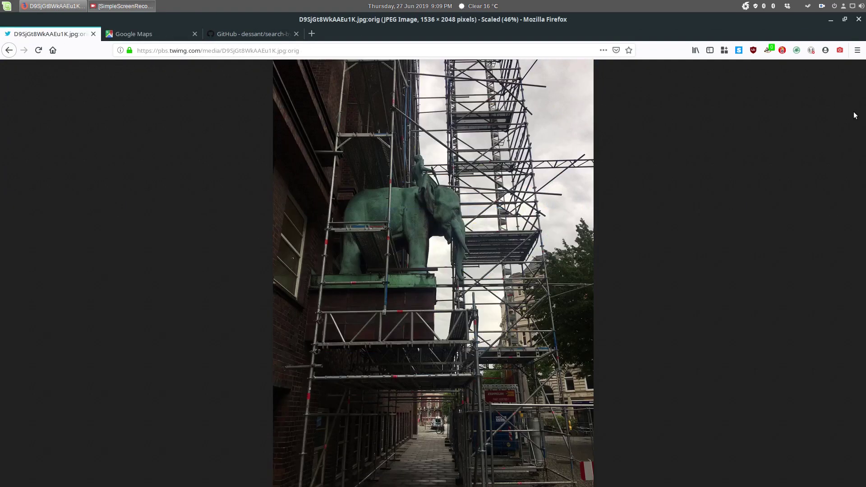
{"action": "left_click", "coordinate": [843, 55]}
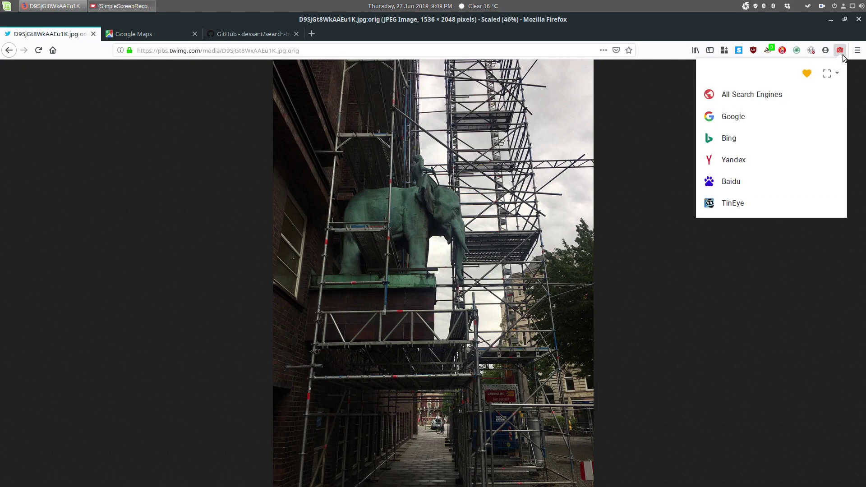
{"action": "left_click", "coordinate": [837, 75]}
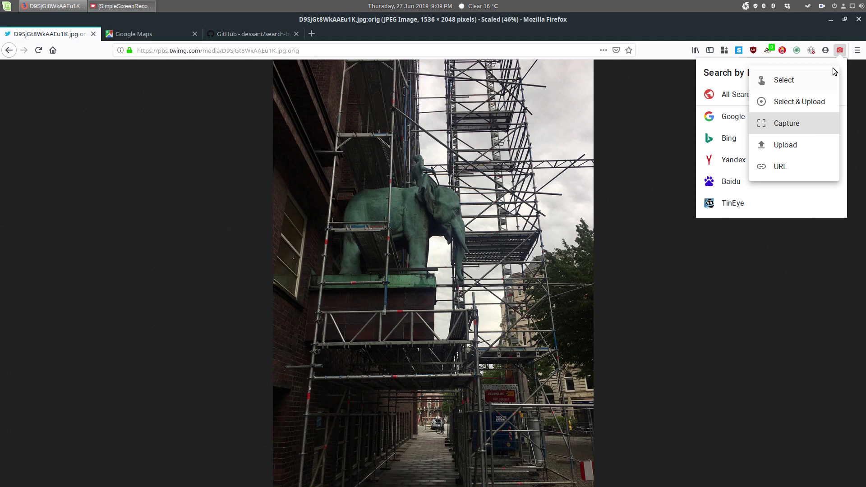
{"action": "left_click", "coordinate": [560, 297]}
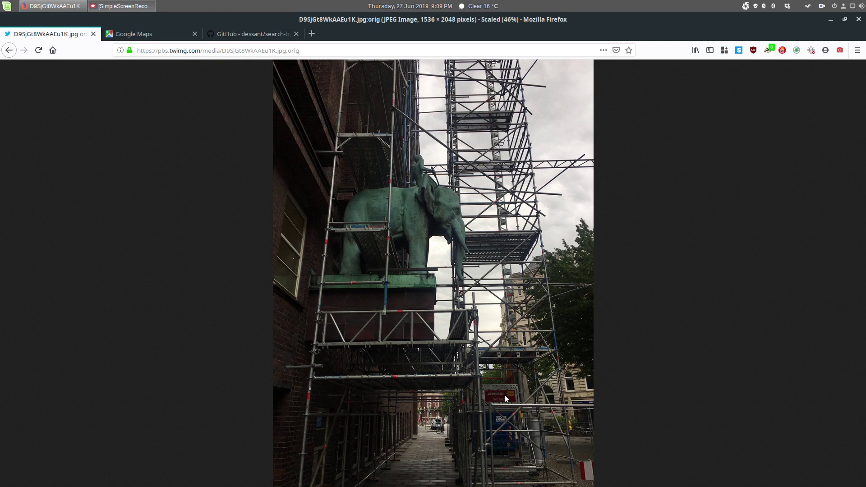
Set the Search by Image add-on's search mode to Capture
{"action": "left_click", "coordinate": [839, 51]}
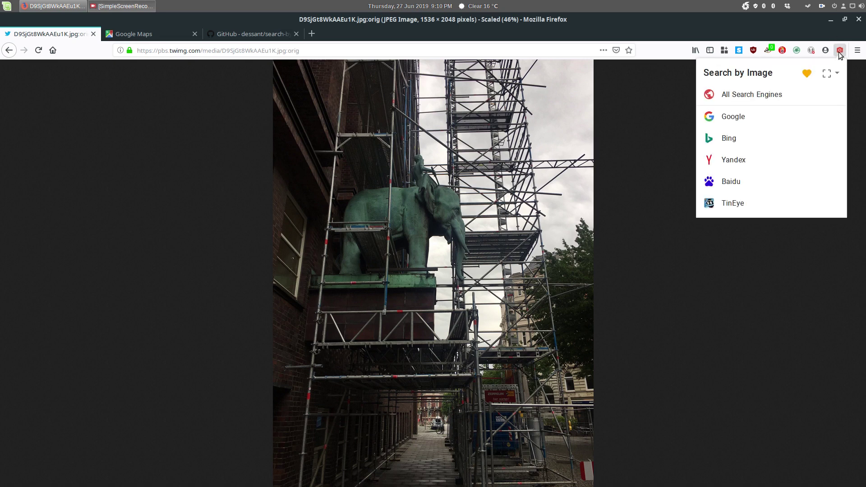
{"action": "left_click", "coordinate": [837, 74]}
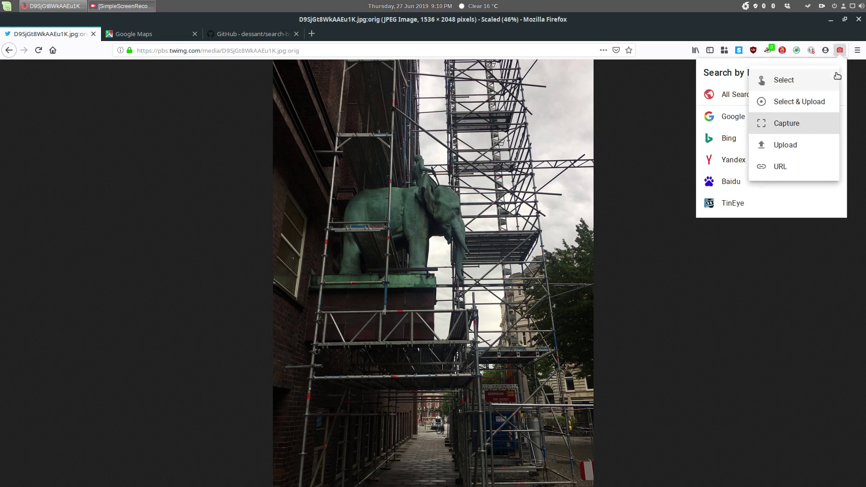
{"action": "left_click", "coordinate": [841, 50]}
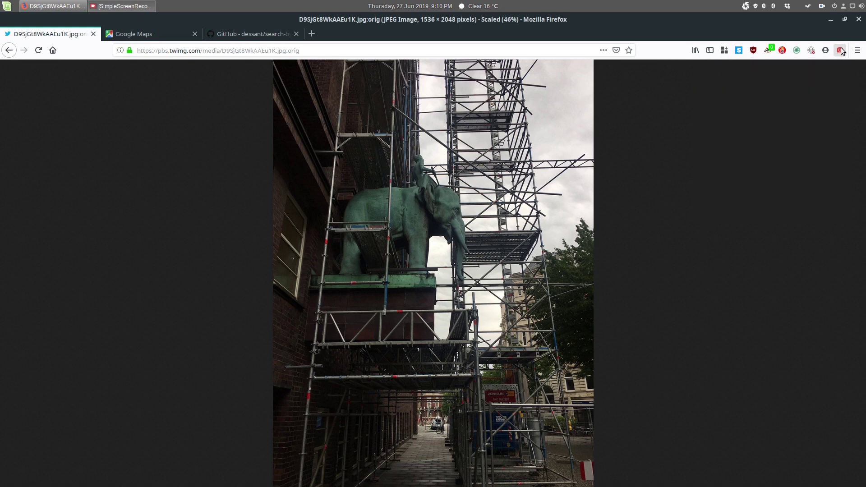
{"action": "left_click", "coordinate": [840, 51]}
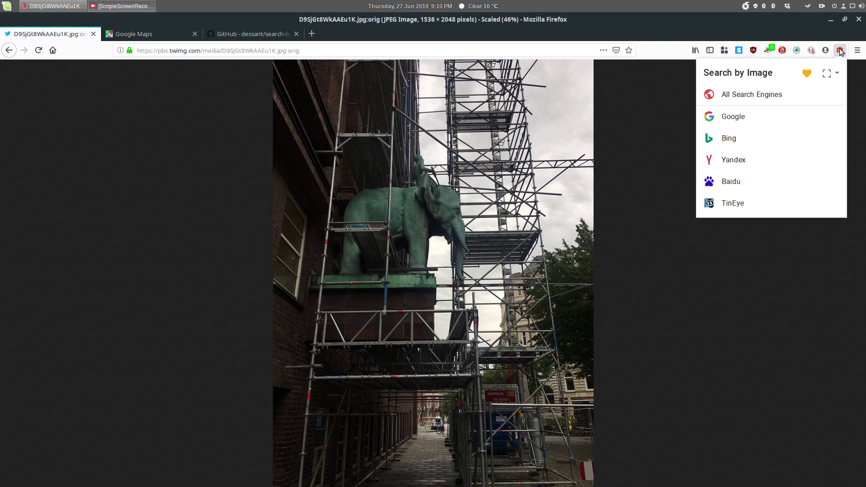
{"action": "left_click", "coordinate": [839, 74]}
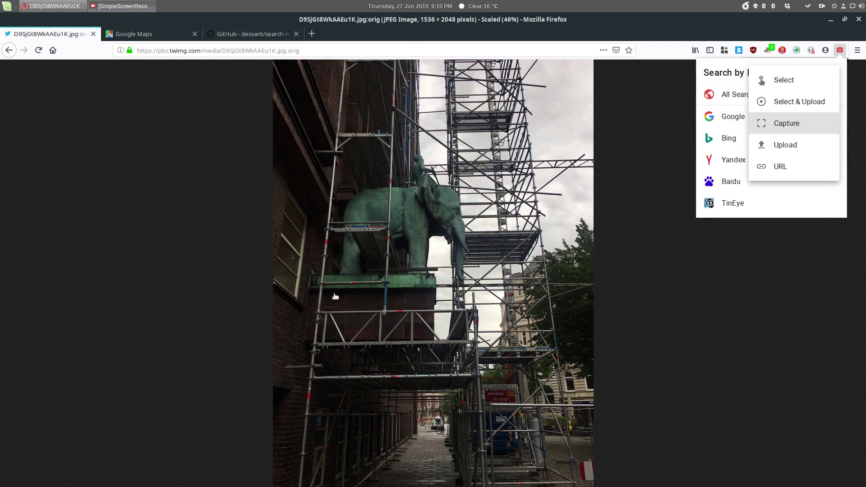
{"action": "left_click", "coordinate": [794, 128]}
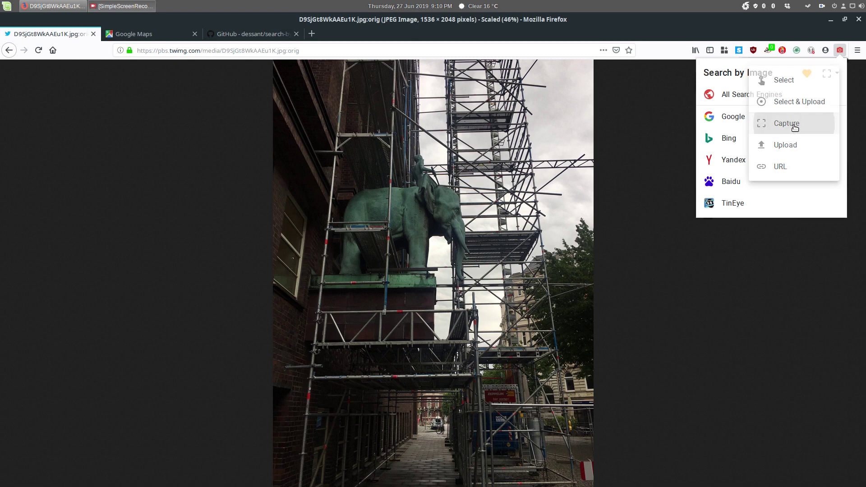
Run a Yandex image search on a crop framing the elephant statue and its scaffolding
{"action": "left_click", "coordinate": [731, 163]}
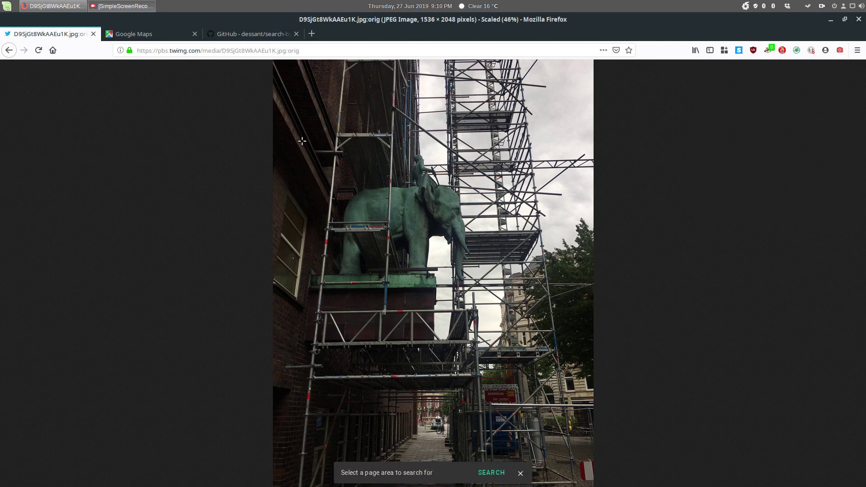
{"action": "left_click_drag", "start_coordinate": [296, 122], "coordinate": [522, 354]}
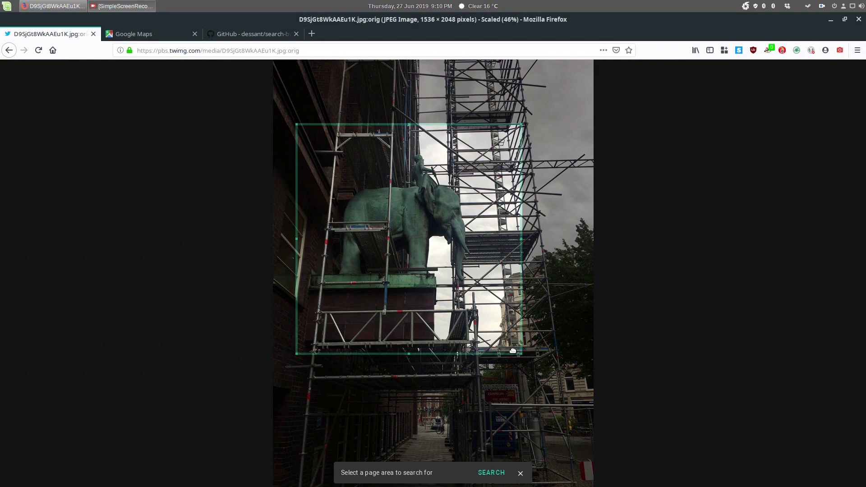
{"action": "left_click", "coordinate": [490, 472]}
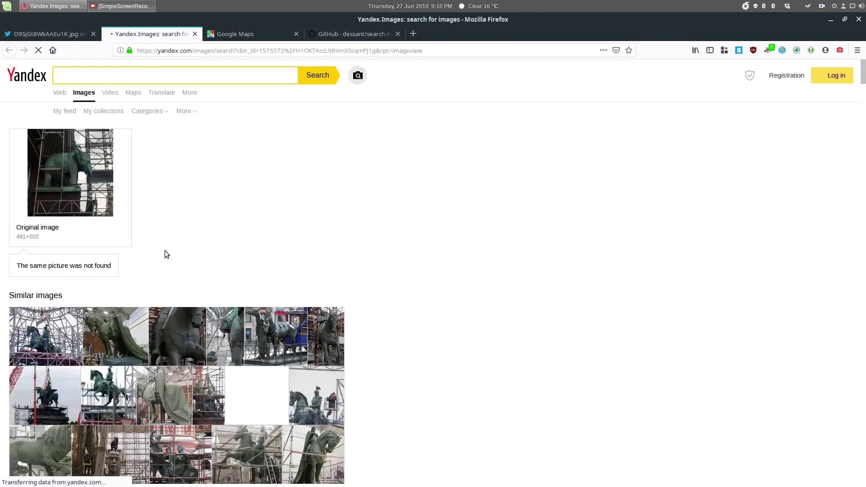
Scroll the Yandex results and open the full grid of more similar images
{"action": "scroll", "coordinate": [209, 215], "scroll_direction": "down", "scroll_amount": 4}
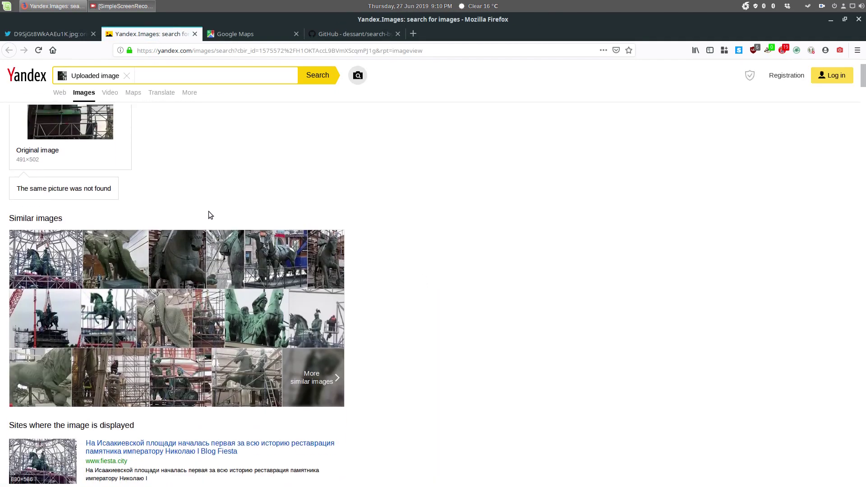
{"action": "scroll", "coordinate": [301, 234], "scroll_direction": "down", "scroll_amount": 4}
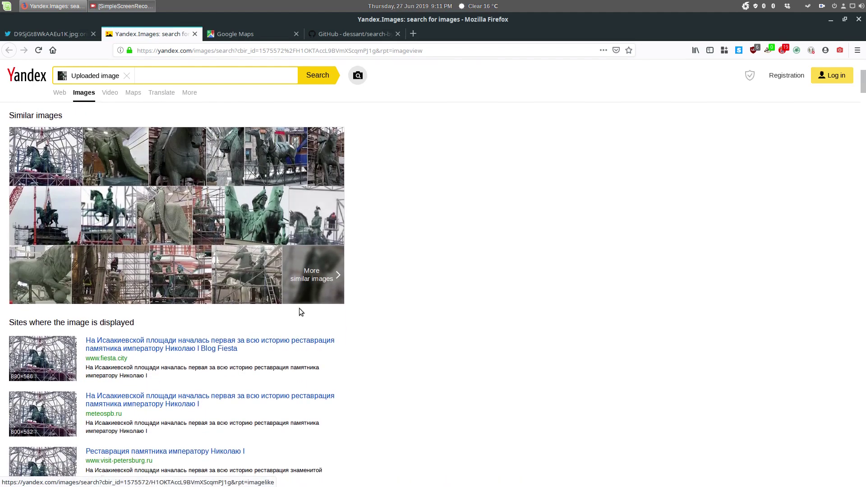
{"action": "left_click", "coordinate": [308, 276]}
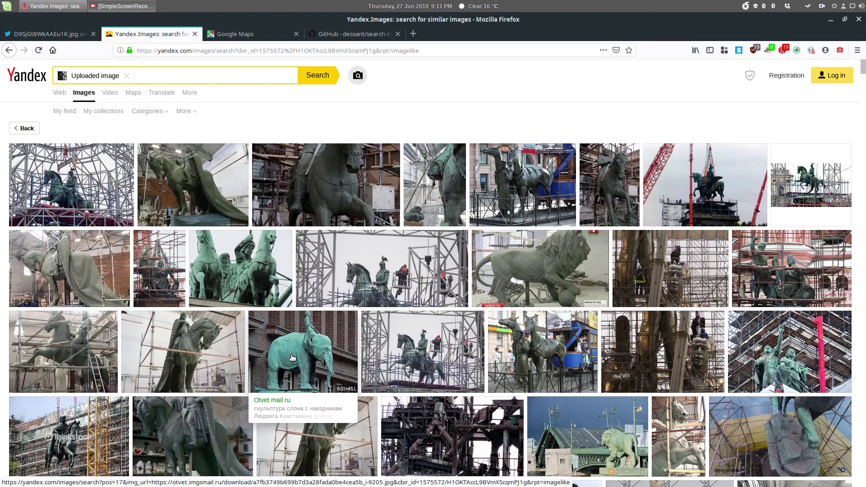
{"action": "scroll", "coordinate": [291, 364], "scroll_direction": "down", "scroll_amount": 3}
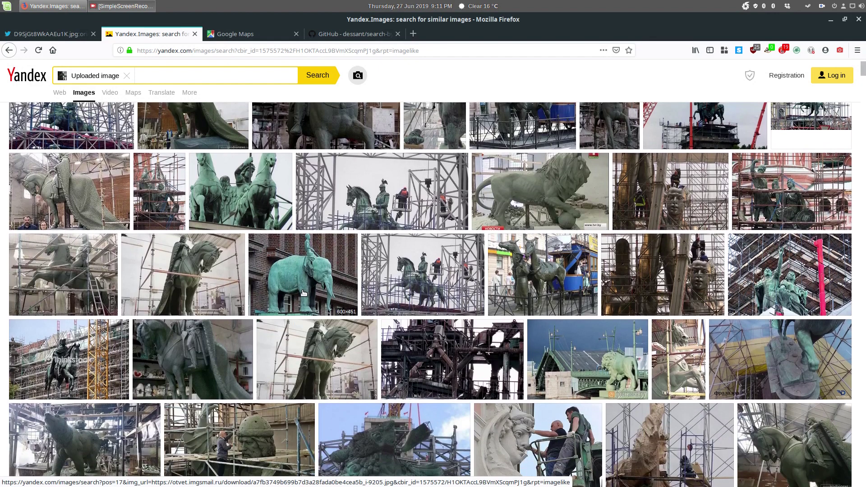
Compare the original elephant photo against the Yandex similar images, including the green elephant statue
{"action": "left_click", "coordinate": [60, 34]}
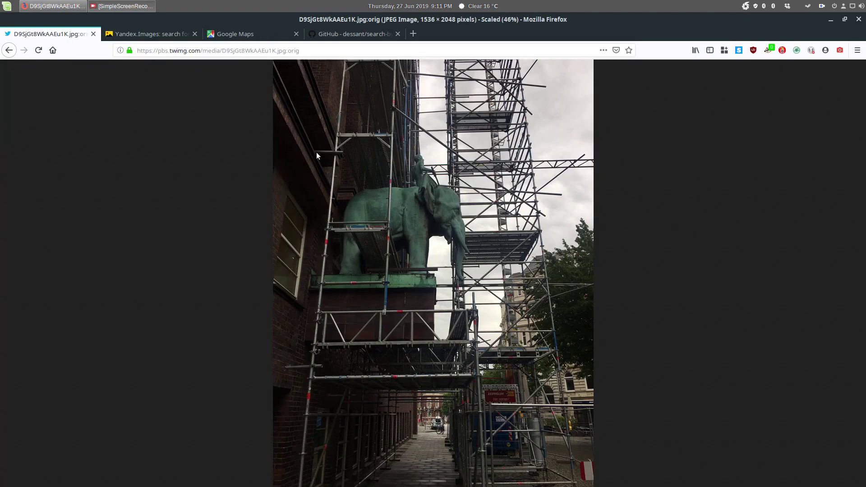
{"action": "left_click", "coordinate": [156, 32]}
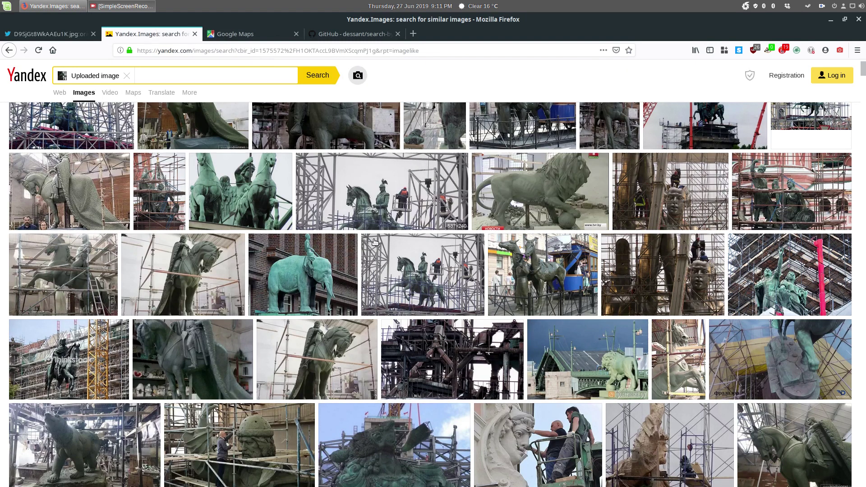
{"action": "scroll", "coordinate": [318, 267], "scroll_direction": "down", "scroll_amount": 2}
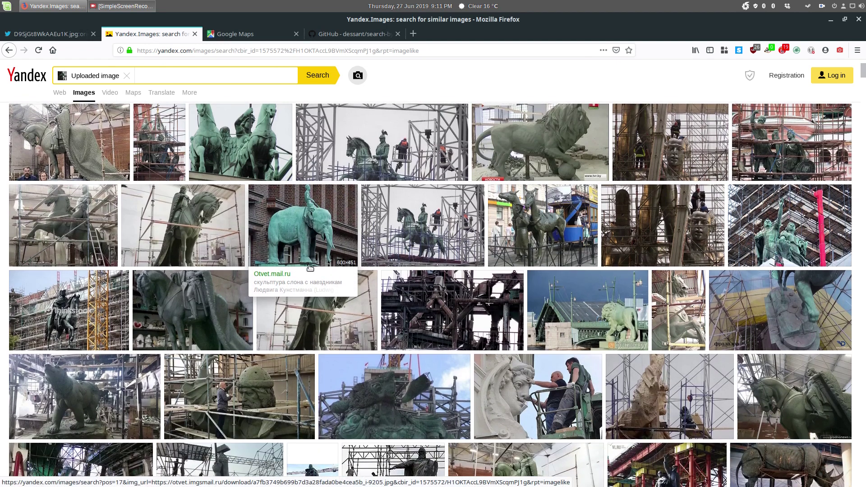
{"action": "scroll", "coordinate": [311, 267], "scroll_direction": "up", "scroll_amount": 2}
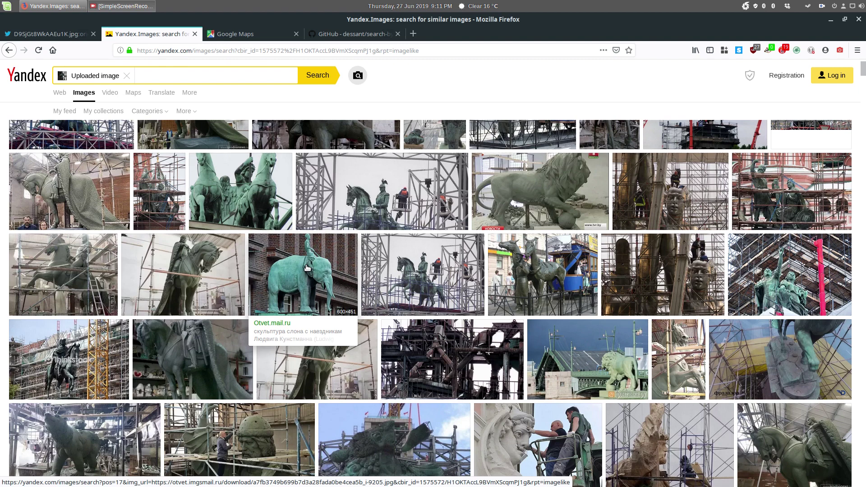
{"action": "left_click", "coordinate": [307, 268]}
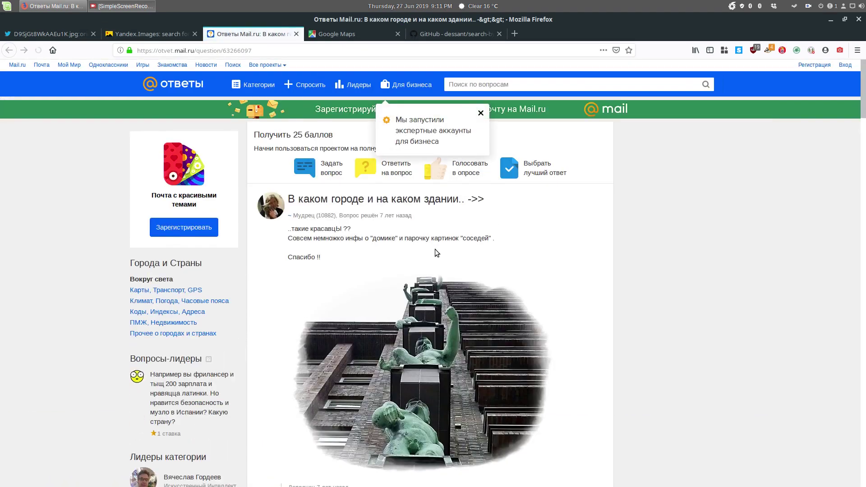
{"action": "scroll", "coordinate": [436, 252], "scroll_direction": "down", "scroll_amount": 8}
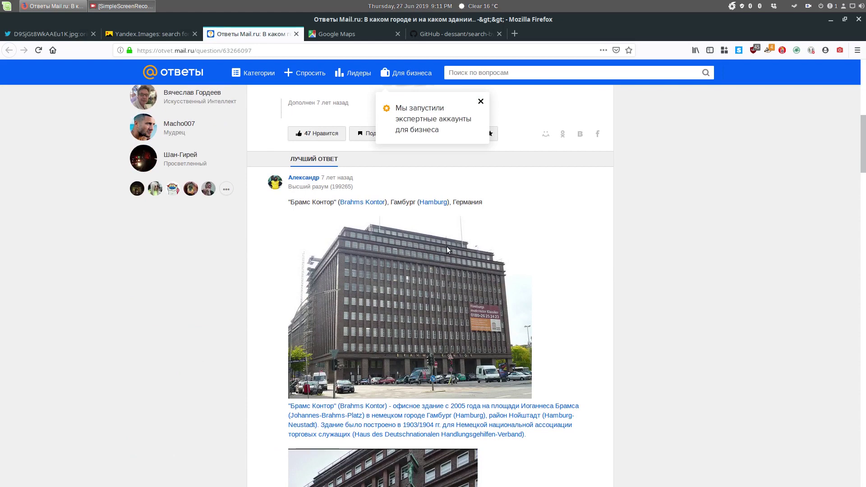
{"action": "scroll", "coordinate": [448, 247], "scroll_direction": "down", "scroll_amount": 8}
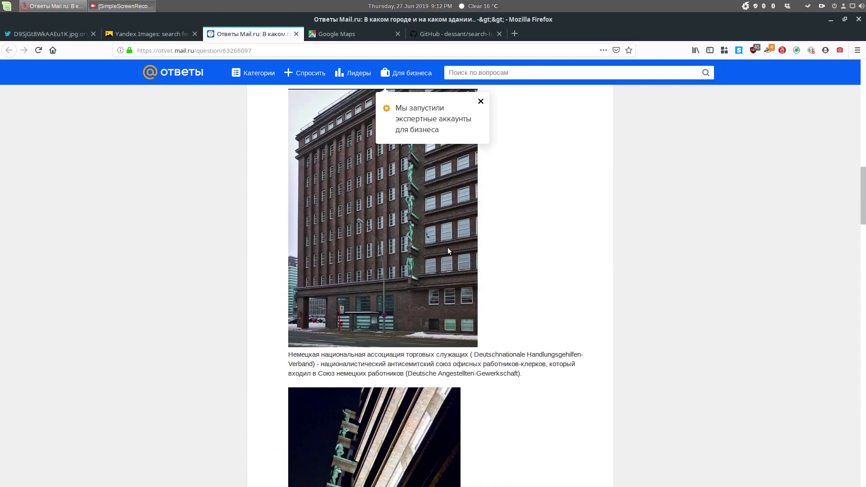
{"action": "scroll", "coordinate": [437, 252], "scroll_direction": "down", "scroll_amount": 1}
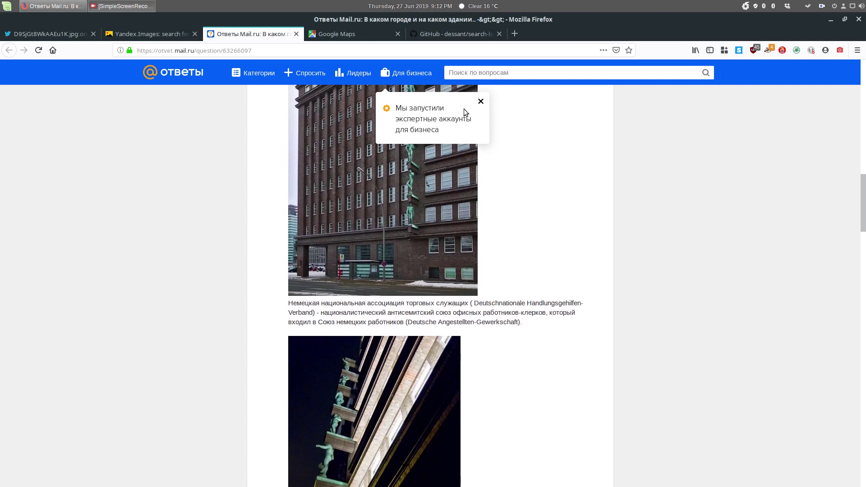
{"action": "scroll", "coordinate": [363, 230], "scroll_direction": "down", "scroll_amount": 9}
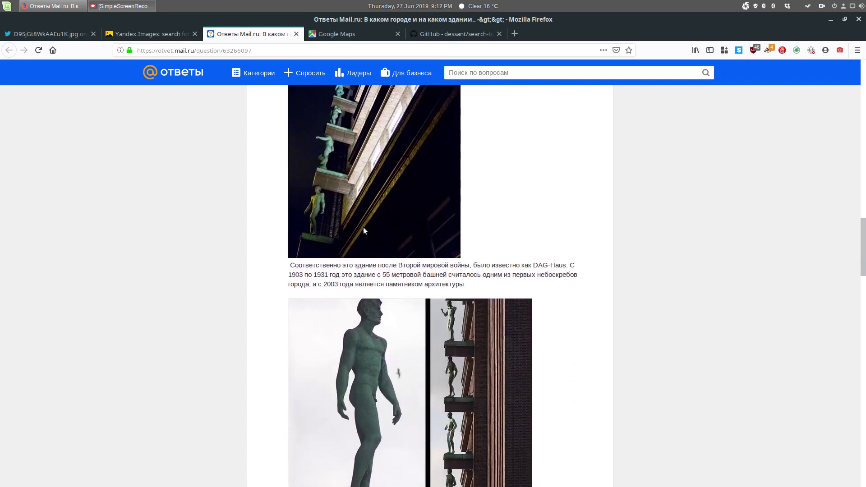
{"action": "scroll", "coordinate": [364, 226], "scroll_direction": "down", "scroll_amount": 11}
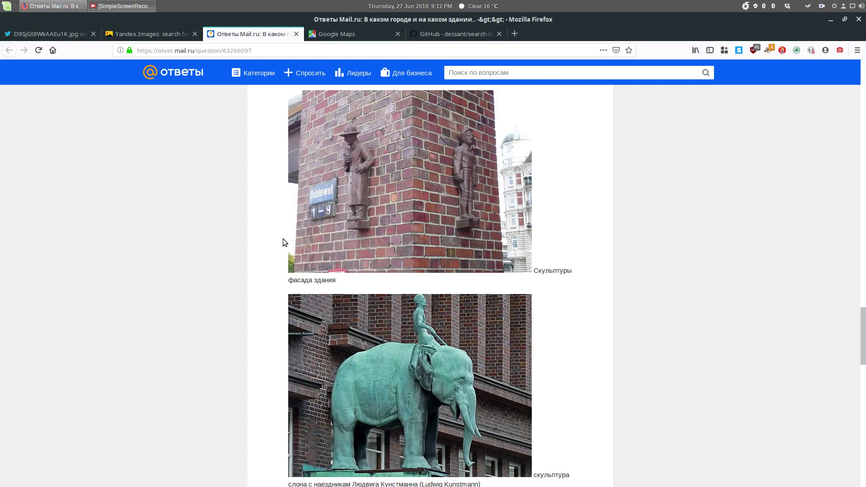
{"action": "scroll", "coordinate": [346, 306], "scroll_direction": "up", "scroll_amount": 11}
{"action": "scroll", "coordinate": [349, 301], "scroll_direction": "up", "scroll_amount": 10}
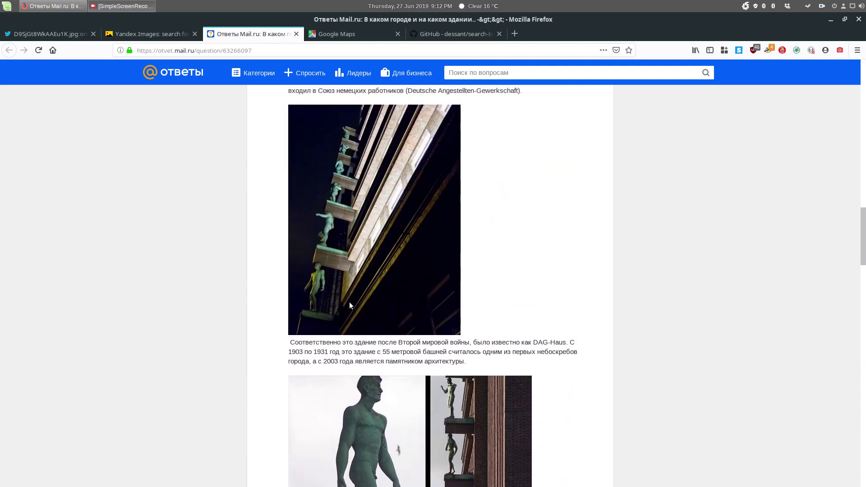
{"action": "scroll", "coordinate": [350, 301], "scroll_direction": "down", "scroll_amount": 10}
{"action": "scroll", "coordinate": [345, 305], "scroll_direction": "down", "scroll_amount": 15}
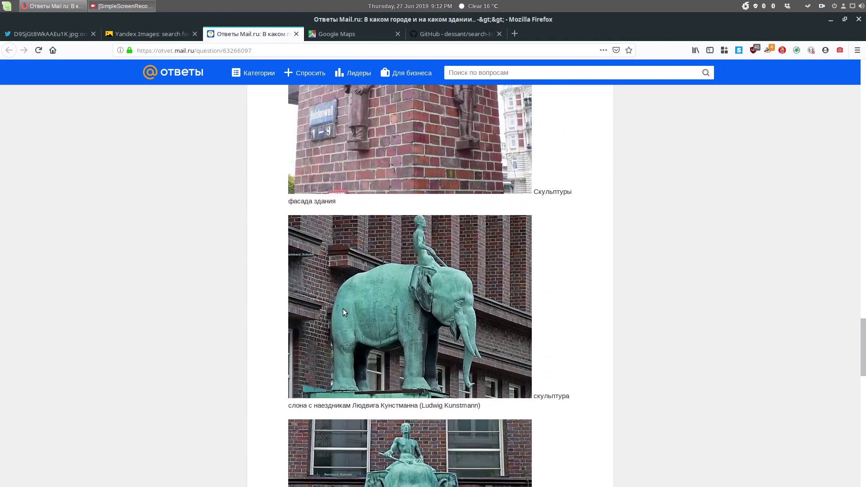
{"action": "scroll", "coordinate": [348, 311], "scroll_direction": "up", "scroll_amount": 5}
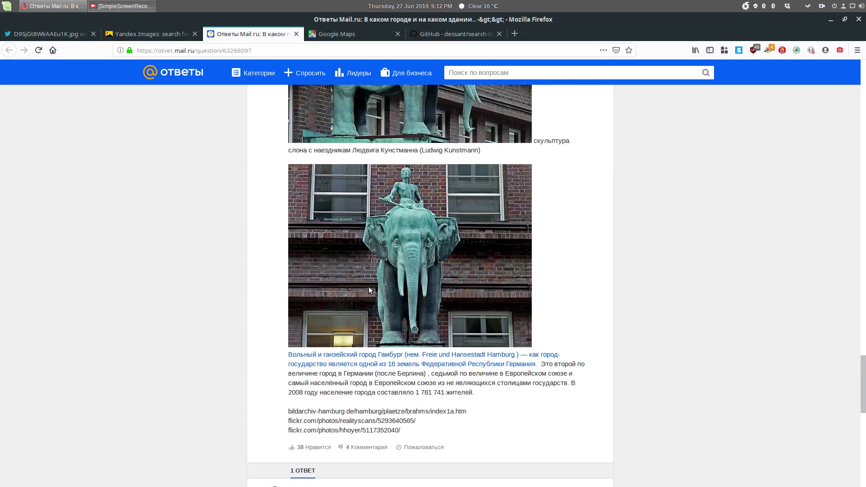
{"action": "scroll", "coordinate": [350, 292], "scroll_direction": "up", "scroll_amount": 15}
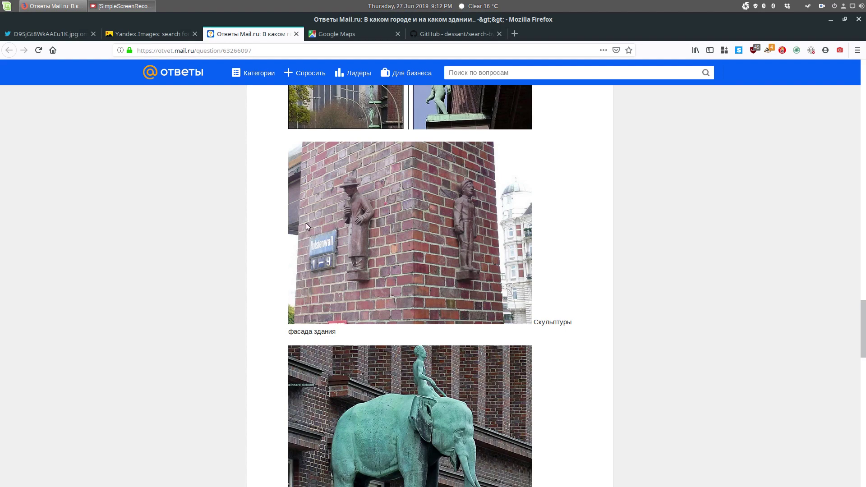
{"action": "scroll", "coordinate": [282, 284], "scroll_direction": "down", "scroll_amount": 2}
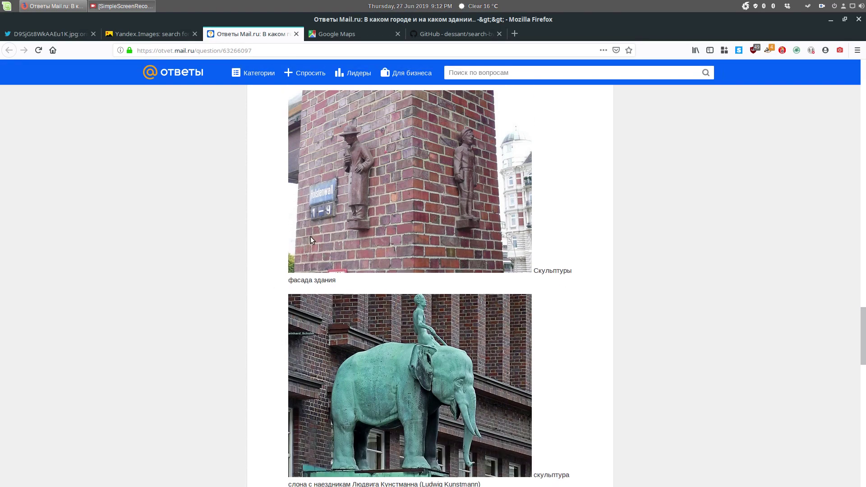
{"action": "scroll", "coordinate": [392, 339], "scroll_direction": "down", "scroll_amount": 7}
{"action": "scroll", "coordinate": [392, 339], "scroll_direction": "down", "scroll_amount": 12}
{"action": "scroll", "coordinate": [393, 344], "scroll_direction": "up", "scroll_amount": 6}
{"action": "scroll", "coordinate": [390, 342], "scroll_direction": "up", "scroll_amount": 20}
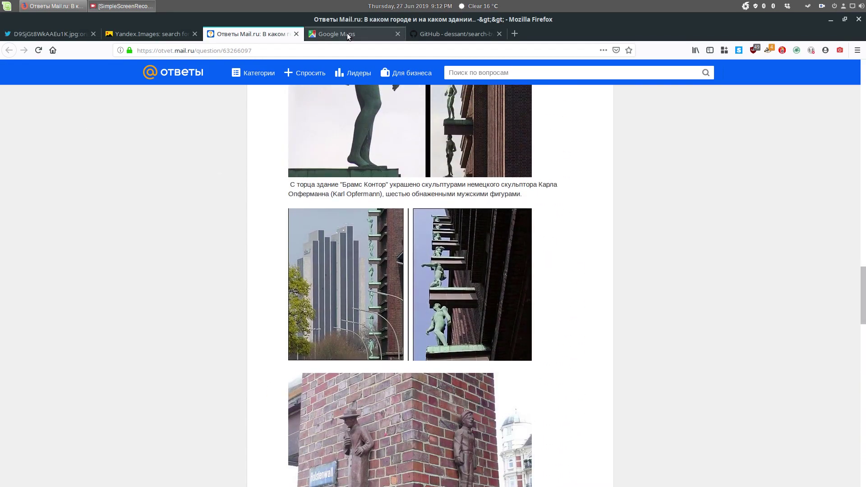
Search Google Maps for 'holstenwall 1-9' and select the Holstenwall 1, 20355 Hamburg result
{"action": "left_click", "coordinate": [347, 33]}
{"action": "left_click", "coordinate": [70, 73]}
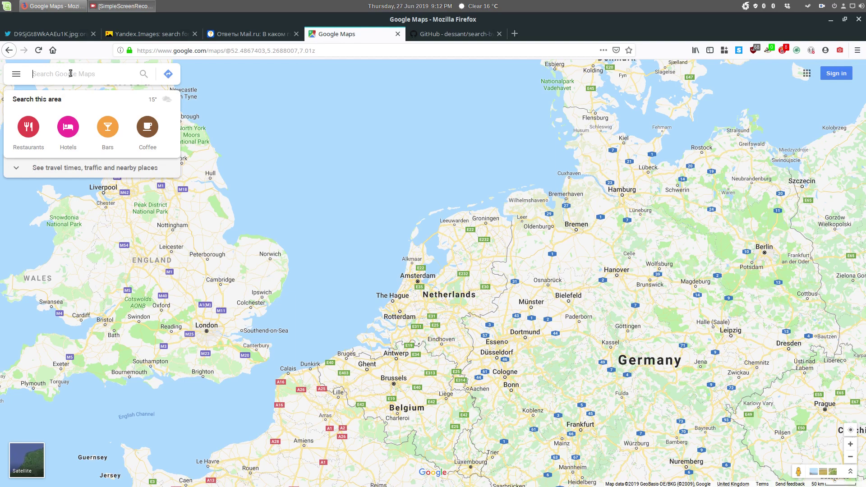
{"action": "type", "text": "holsten"}
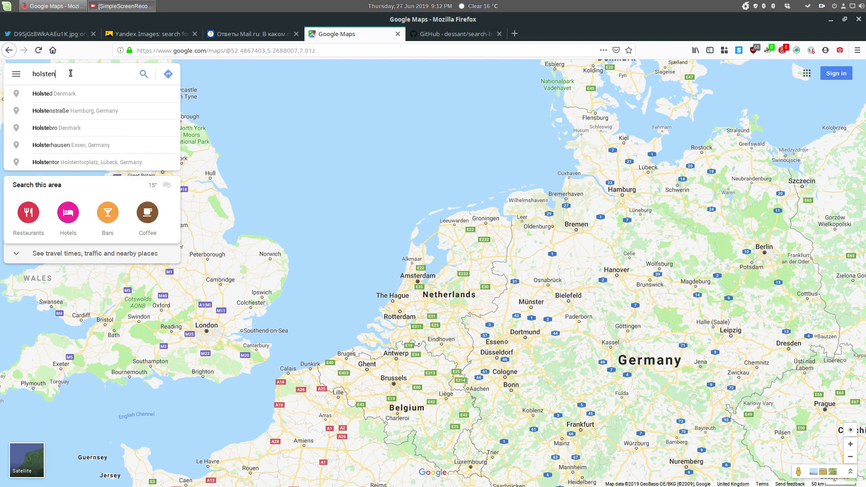
{"action": "type", "text": "wall"}
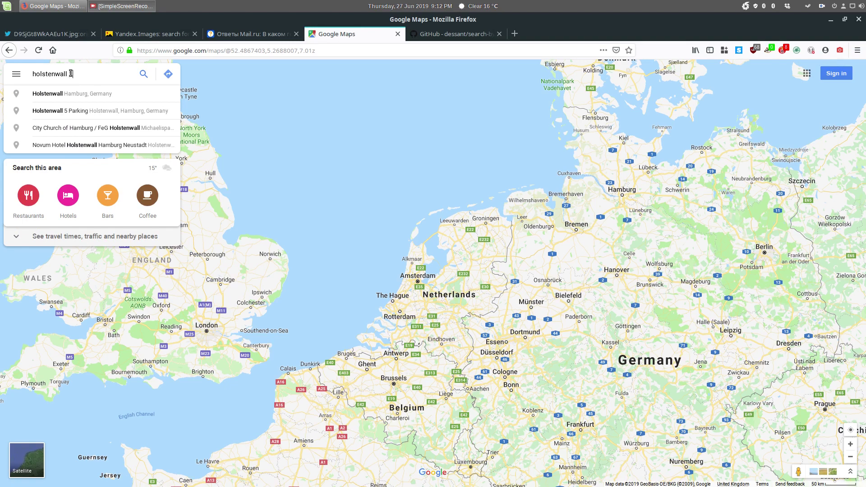
{"action": "type", "text": "1-9"}
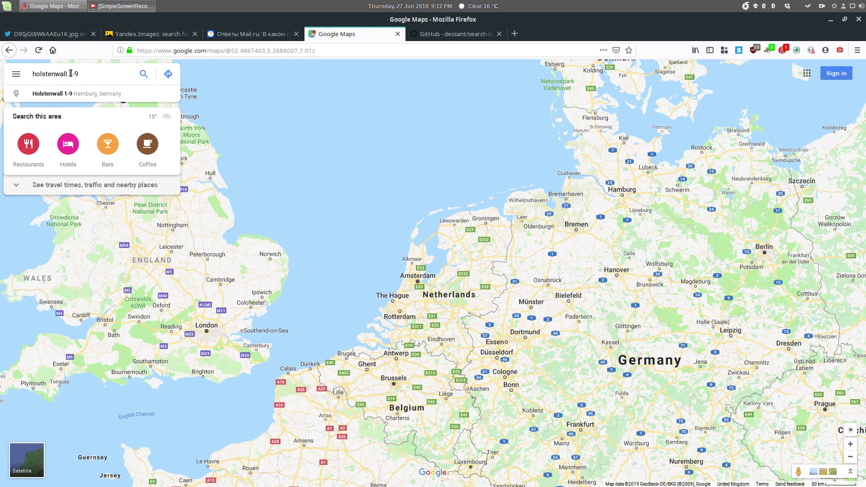
{"action": "left_click", "coordinate": [76, 97]}
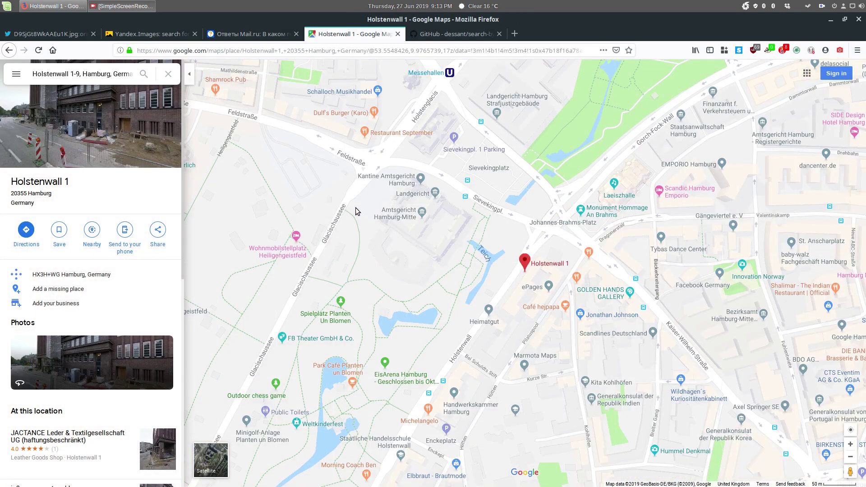
{"action": "scroll", "coordinate": [546, 297], "scroll_direction": "up", "scroll_amount": 1}
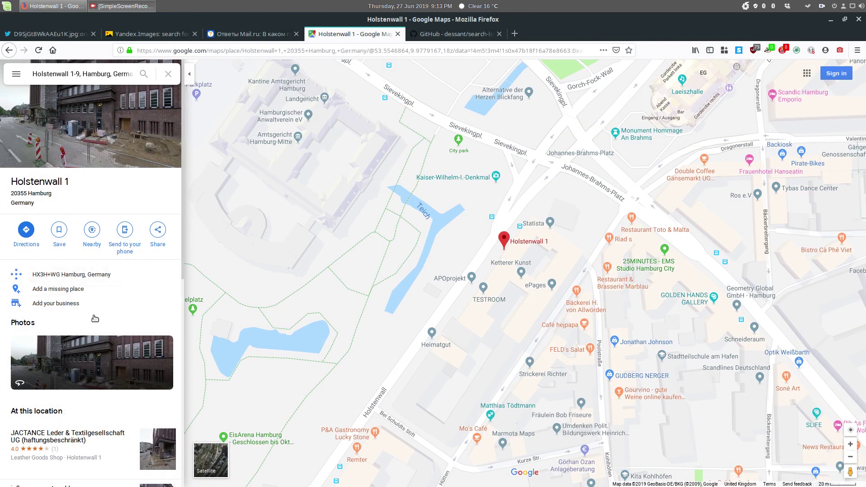
{"action": "scroll", "coordinate": [108, 276], "scroll_direction": "down", "scroll_amount": 3}
{"action": "scroll", "coordinate": [109, 275], "scroll_direction": "up", "scroll_amount": 3}
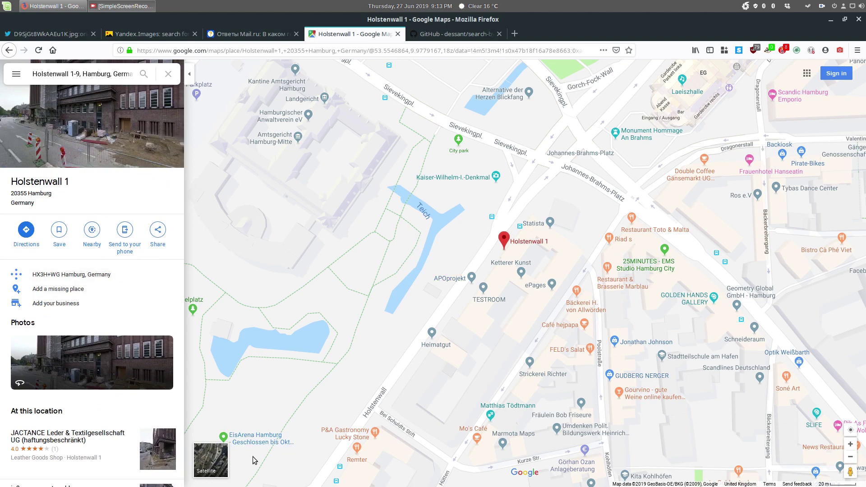
Show Holstenwall 1 in zoomed 3D satellite view and drag Pegman onto the street
{"action": "left_click", "coordinate": [210, 461]}
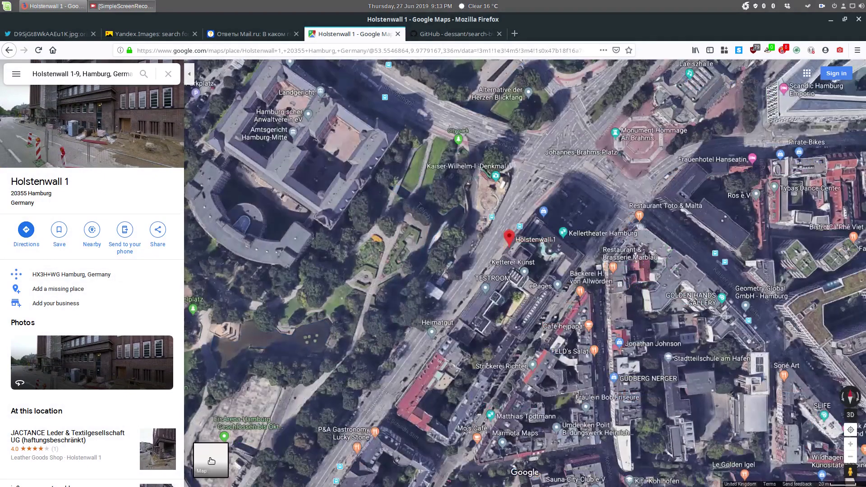
{"action": "left_click", "coordinate": [850, 414]}
{"action": "scroll", "coordinate": [640, 361], "scroll_direction": "up", "scroll_amount": 1}
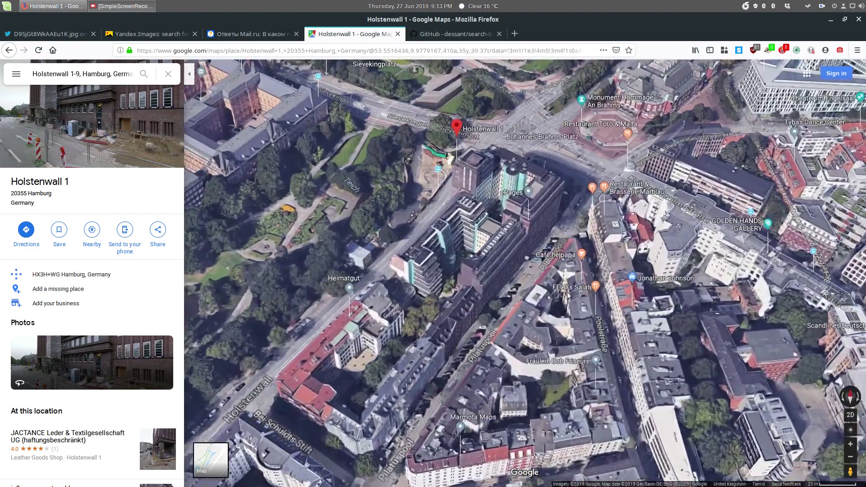
{"action": "scroll", "coordinate": [562, 272], "scroll_direction": "up", "scroll_amount": 1}
{"action": "left_click_drag", "start_coordinate": [561, 271], "coordinate": [630, 404]}
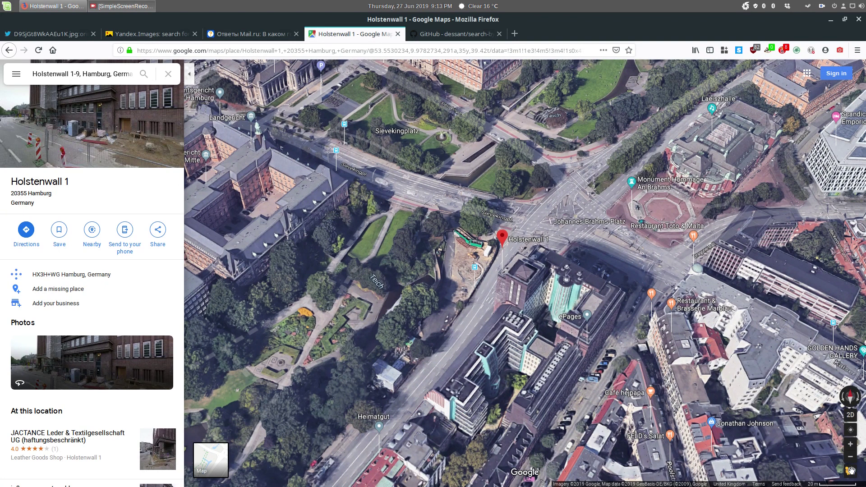
{"action": "left_click_drag", "start_coordinate": [850, 471], "coordinate": [468, 213]}
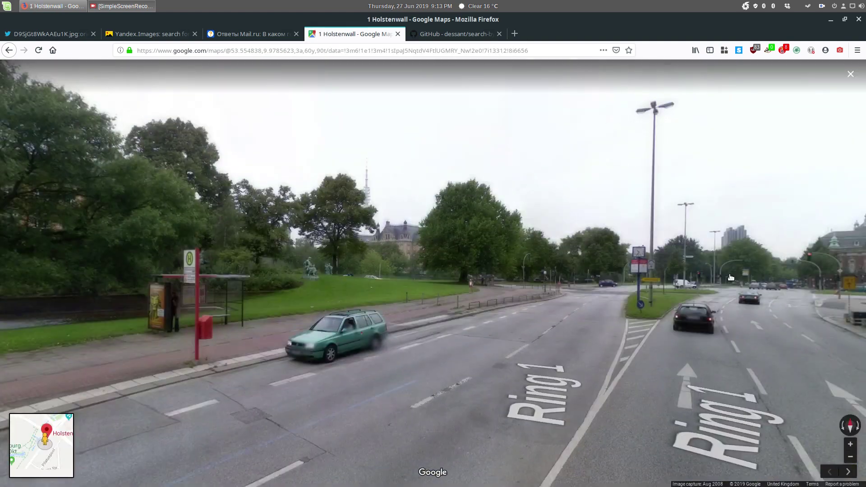
Look around Ring 1 beside the brick building, move two steps forward, then exit Street View
{"action": "left_click_drag", "start_coordinate": [723, 273], "coordinate": [537, 252]}
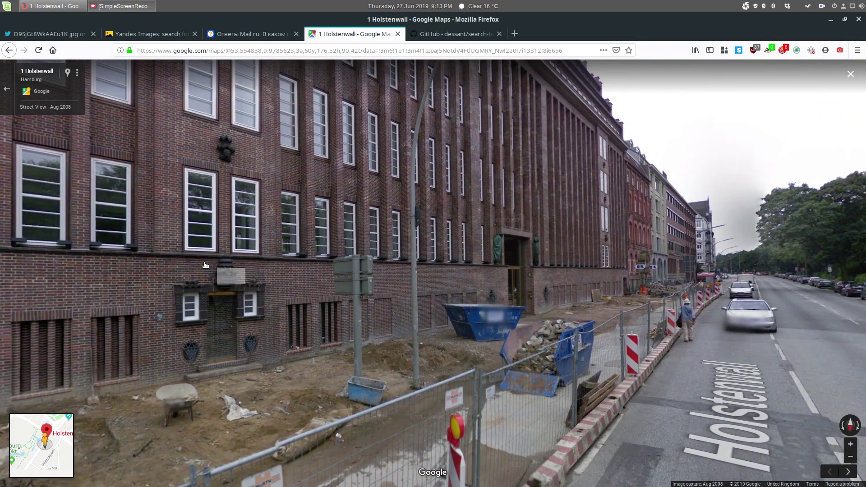
{"action": "left_click_drag", "start_coordinate": [203, 262], "coordinate": [451, 243]}
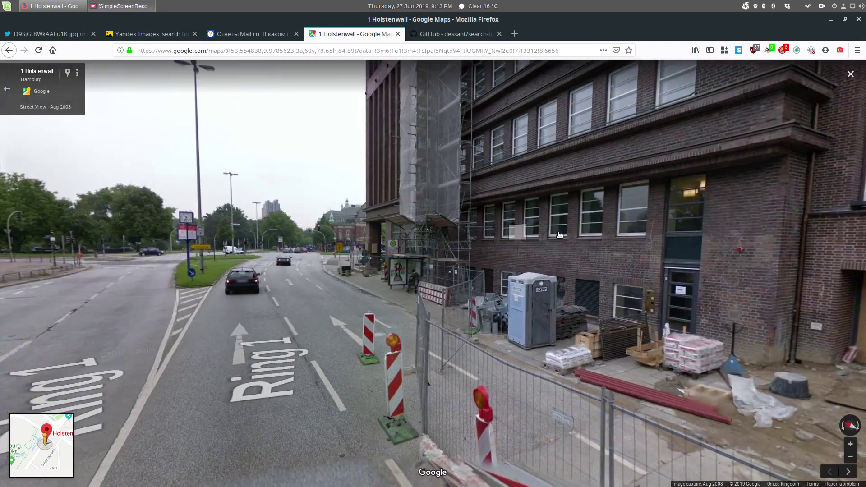
{"action": "left_click", "coordinate": [297, 286]}
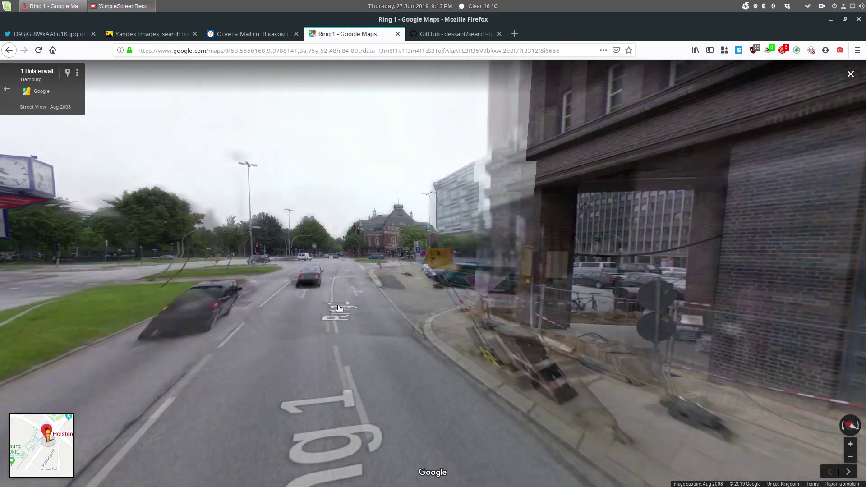
{"action": "left_click", "coordinate": [339, 308]}
{"action": "left_click_drag", "start_coordinate": [339, 308], "coordinate": [157, 239]}
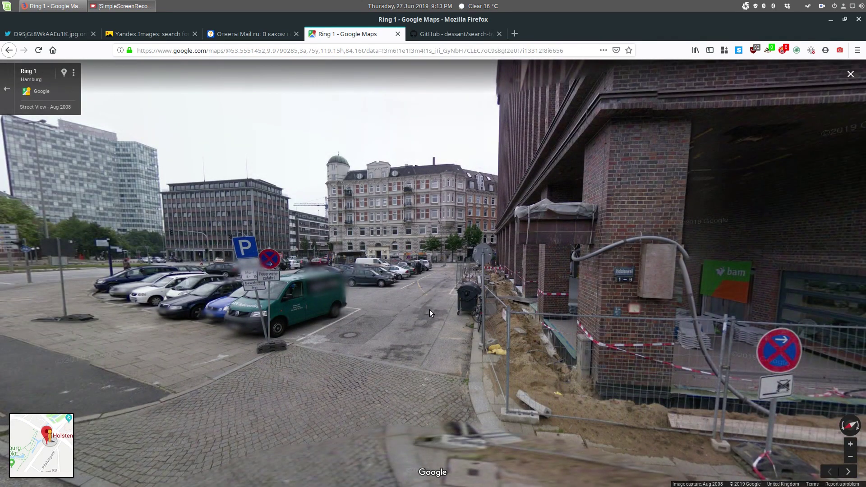
{"action": "left_click", "coordinate": [7, 89]}
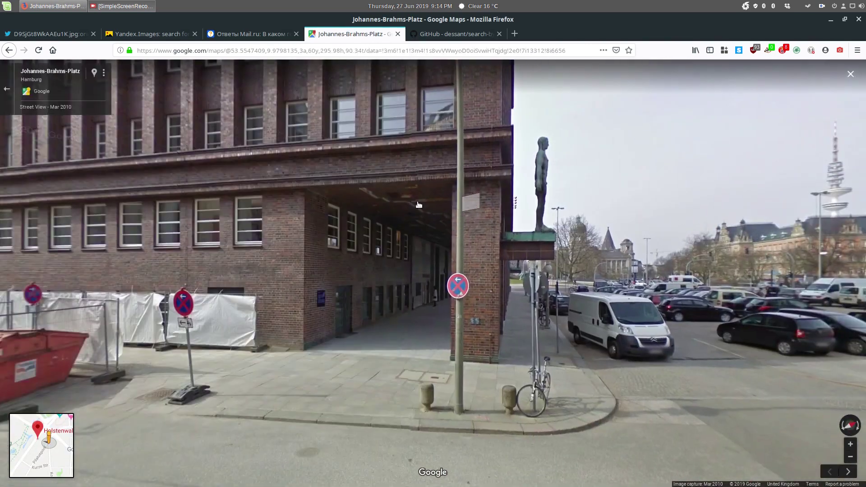
Zoom in on the green elephant statue at Johannes-Brahms-Platz and check it against the original photo
{"action": "left_click_drag", "start_coordinate": [233, 206], "coordinate": [302, 245]}
{"action": "scroll", "coordinate": [504, 248], "scroll_direction": "up", "scroll_amount": 3}
{"action": "left_click", "coordinate": [28, 34]}
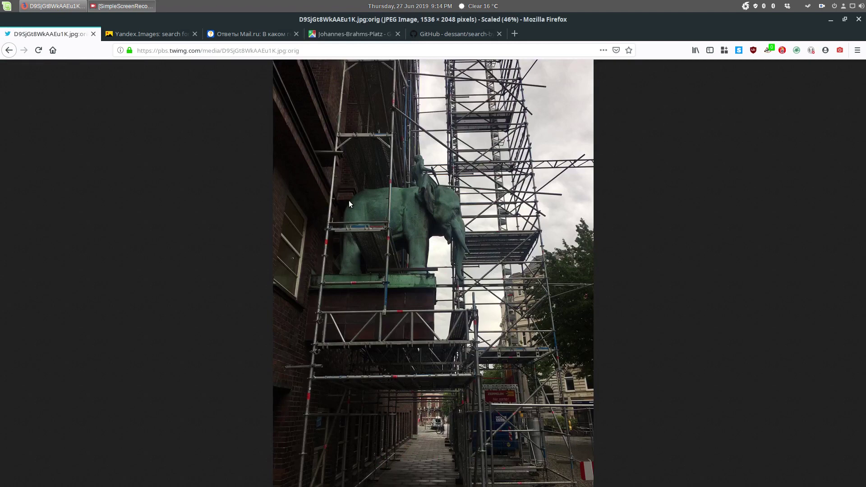
{"action": "left_click", "coordinate": [347, 34]}
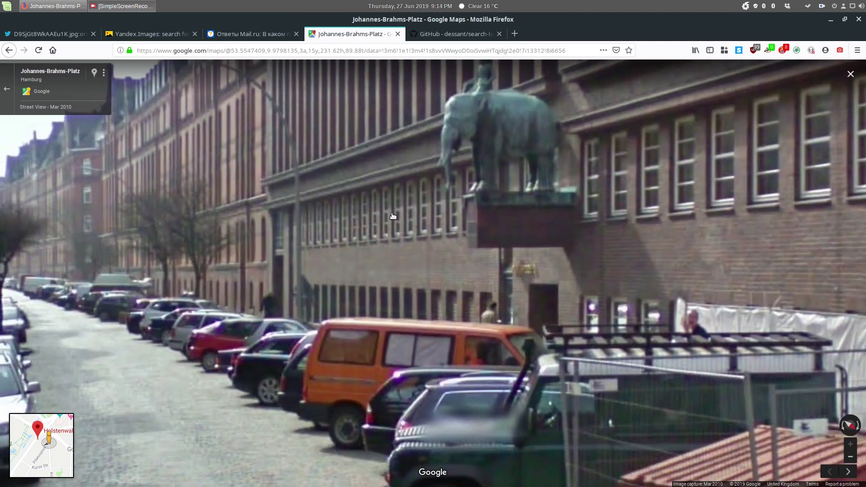
Zoom out and rotate to centre the elephant statue on Brahms Kontor's long brick facade
{"action": "left_click_drag", "start_coordinate": [389, 221], "coordinate": [278, 332]}
{"action": "scroll", "coordinate": [278, 332], "scroll_direction": "down", "scroll_amount": 2}
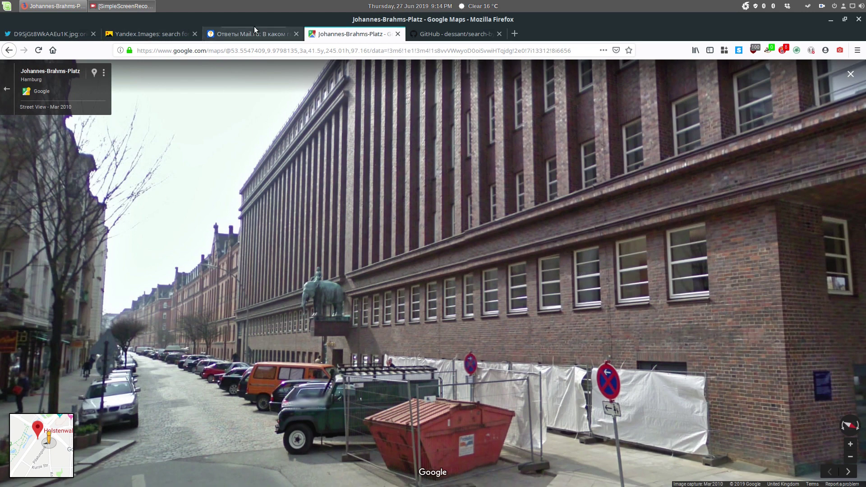
{"action": "left_click_drag", "start_coordinate": [269, 306], "coordinate": [364, 296]}
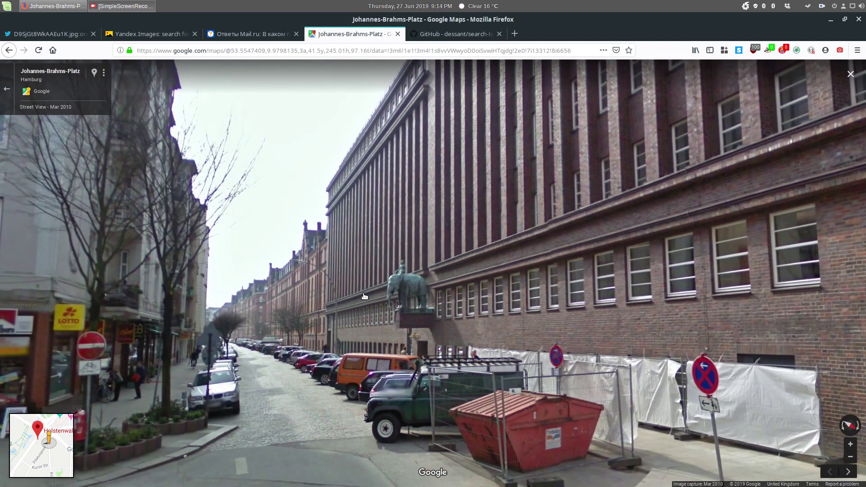